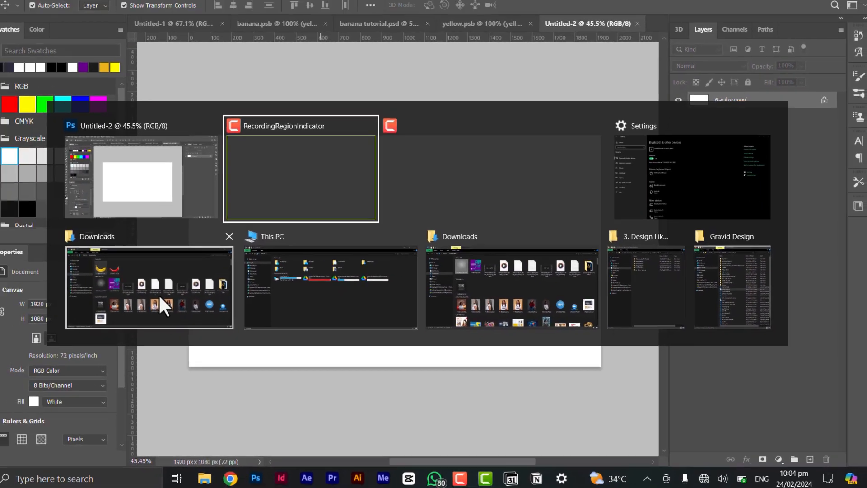
{"action": "left_click", "coordinate": [35, 280]}
{"action": "key", "text": "alt+Tab"}
{"action": "key", "text": "alt+Tab"}
{"action": "key", "text": "alt+Tab"}
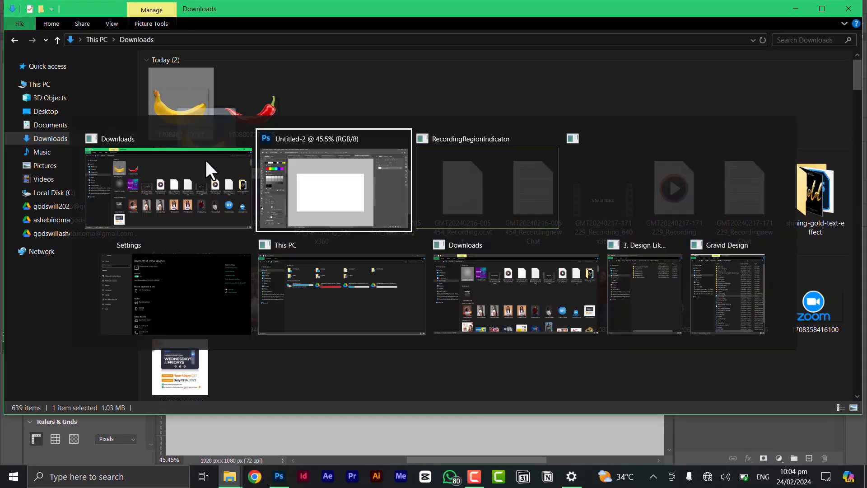
{"action": "key", "text": "alt+Tab"}
{"action": "key", "text": "alt+Tab"}
{"action": "key", "text": "alt+Tab"}
{"action": "key", "text": "alt+Tab"}
{"action": "key", "text": "alt+Tab"}
{"action": "key", "text": "alt+Tab"}
{"action": "key", "text": "alt+Tab"}
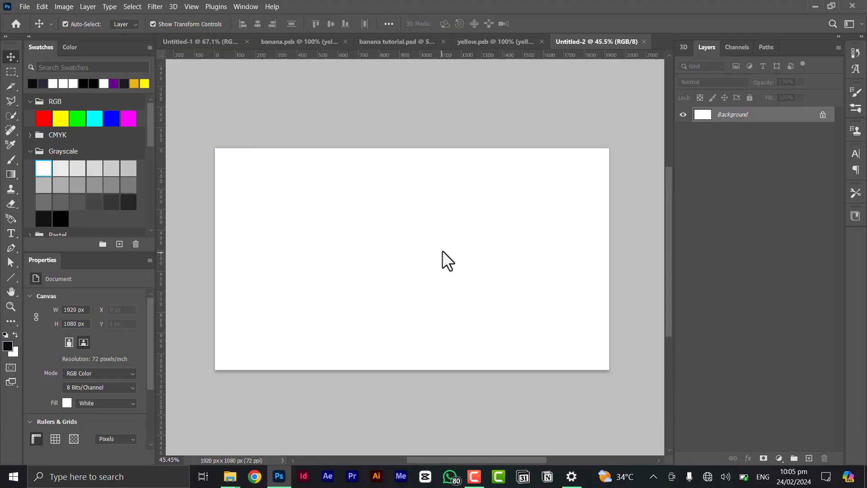
{"action": "left_click_drag", "start_coordinate": [443, 251], "coordinate": [442, 251]}
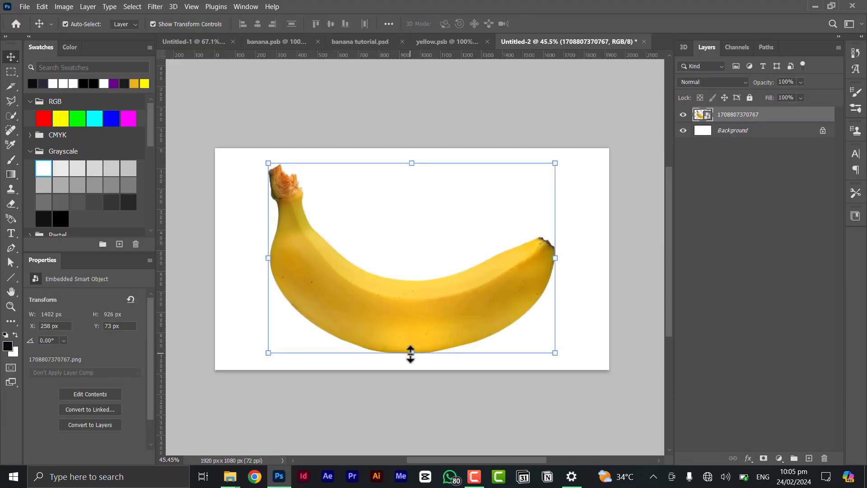
Scale the placed banana down proportionally to about 47.35% around its centre.
{"action": "left_click", "coordinate": [411, 353]}
{"action": "left_click_drag", "start_coordinate": [411, 353], "coordinate": [412, 291]}
{"action": "left_click", "coordinate": [556, 23]}
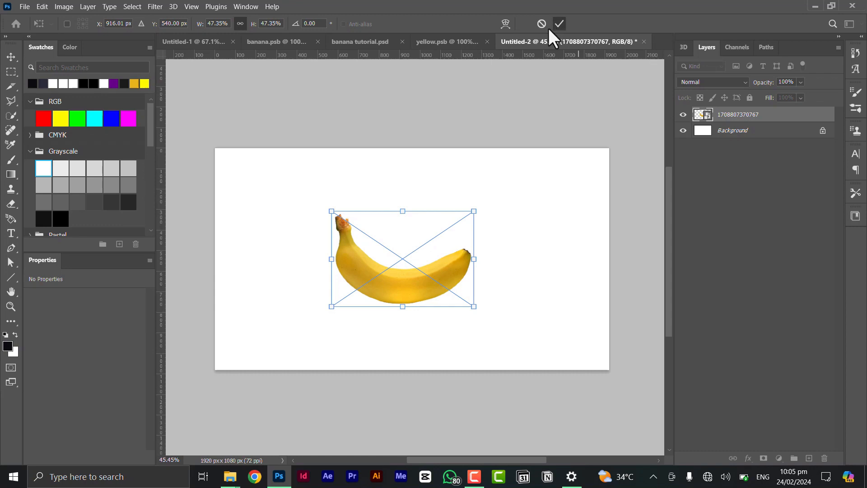
Add a horizontal text layer reading "yeollow" in the white space above the banana.
{"action": "left_click", "coordinate": [16, 233]}
{"action": "scroll", "coordinate": [377, 277], "scroll_direction": "up", "scroll_amount": 2}
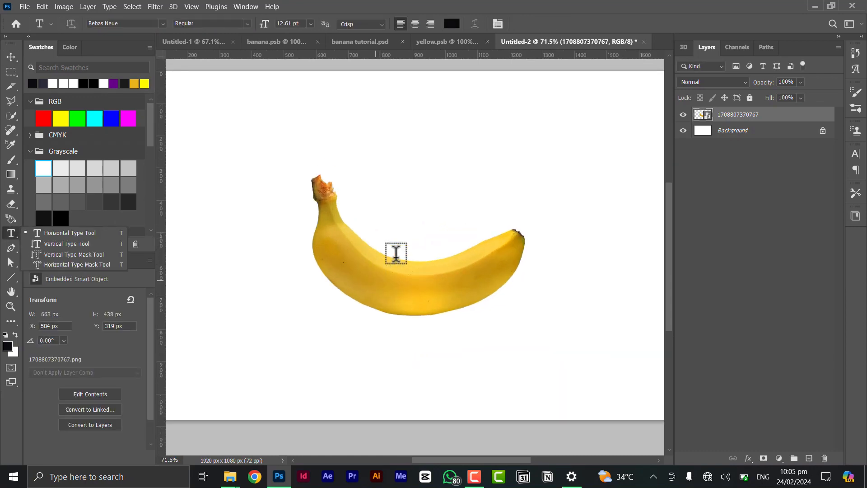
{"action": "left_click", "coordinate": [392, 197]}
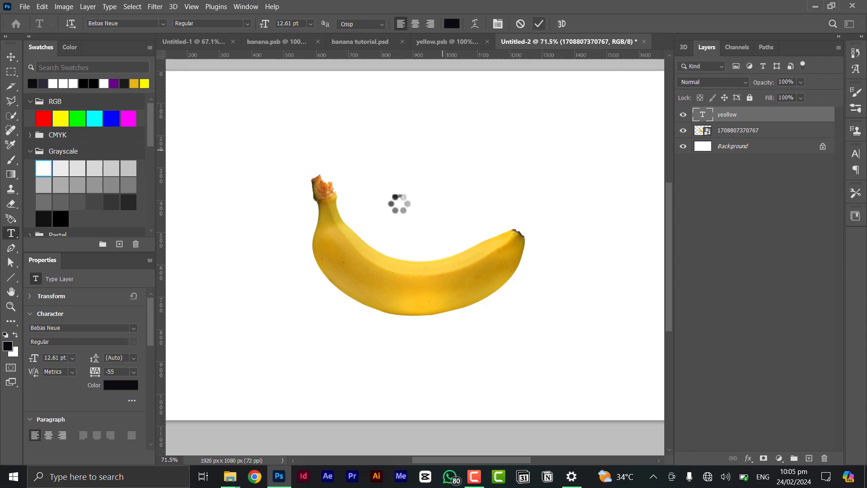
{"action": "key", "text": "v"}
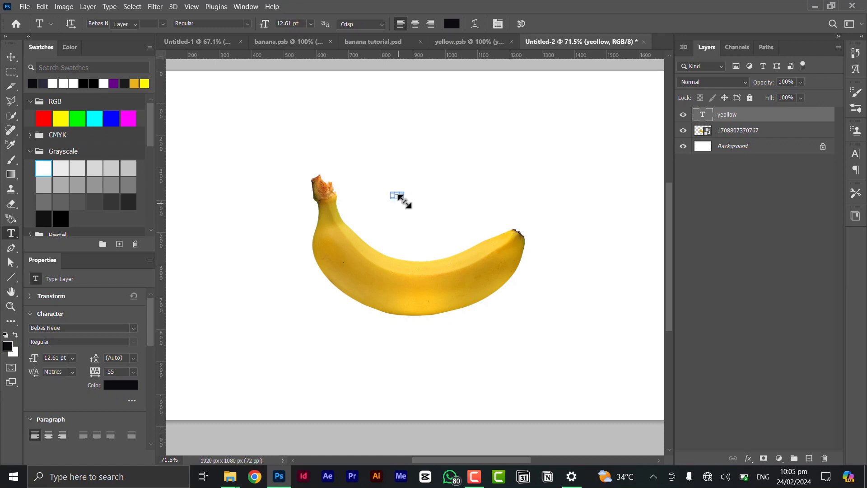
Enlarge the text to about 172 pt and move it onto the middle of the banana.
{"action": "left_click_drag", "start_coordinate": [404, 197], "coordinate": [353, 155]}
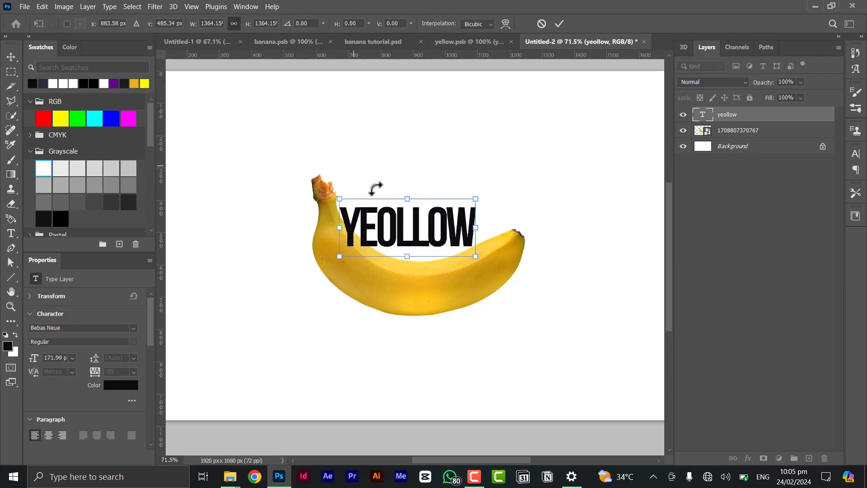
{"action": "scroll", "coordinate": [405, 244], "scroll_direction": "up", "scroll_amount": 2}
{"action": "left_click_drag", "start_coordinate": [408, 244], "coordinate": [431, 298]}
{"action": "scroll", "coordinate": [412, 285], "scroll_direction": "up", "scroll_amount": 2}
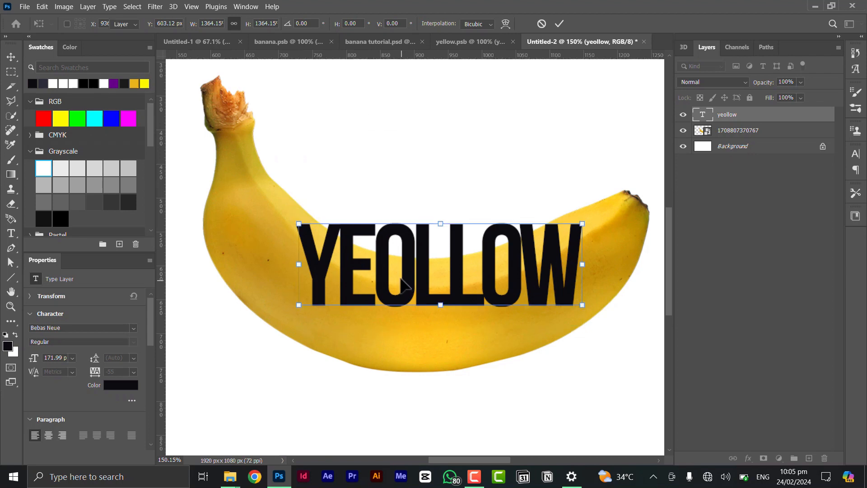
{"action": "key", "text": "Return"}
Remove the extra O after the E so that the text reads YELLOW.
{"action": "key", "text": "t"}
{"action": "left_click_drag", "start_coordinate": [374, 285], "coordinate": [408, 276]}
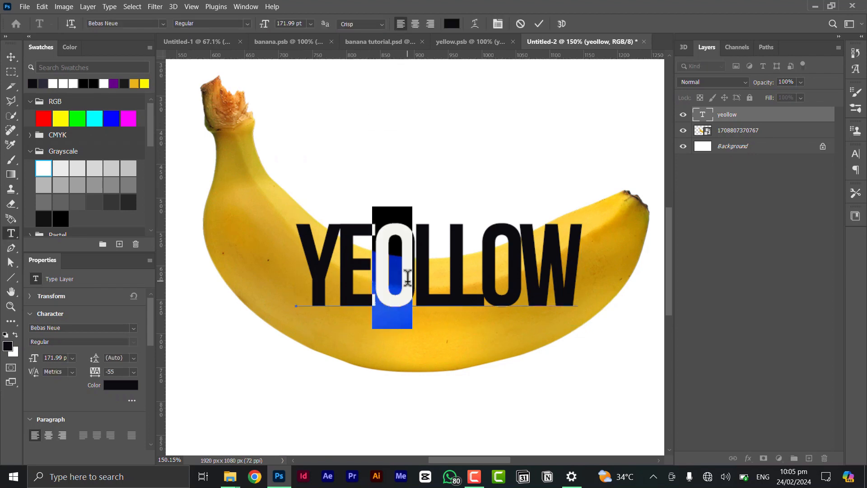
{"action": "key", "text": "BackSpace"}
{"action": "key", "text": "ctrl+Return"}
{"action": "key", "text": "v"}
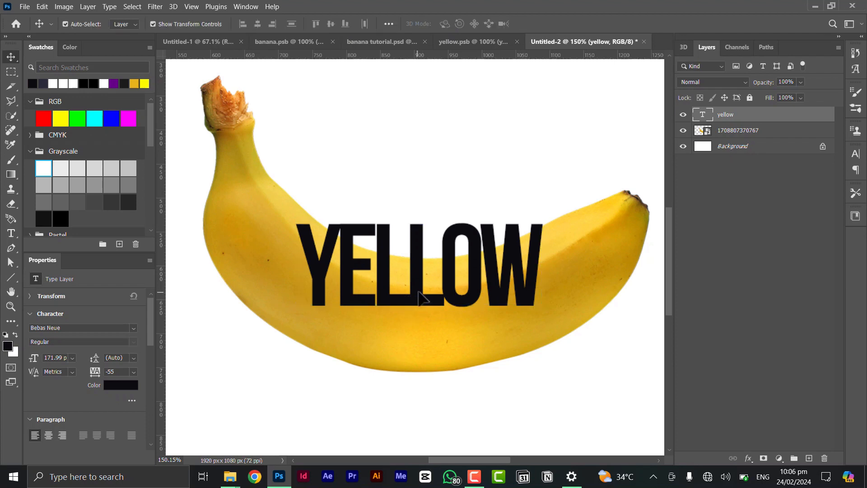
Set the YELLOW text's tracking to -30 and shift the text slightly down on the banana.
{"action": "scroll", "coordinate": [419, 296], "scroll_direction": "up", "scroll_amount": 3}
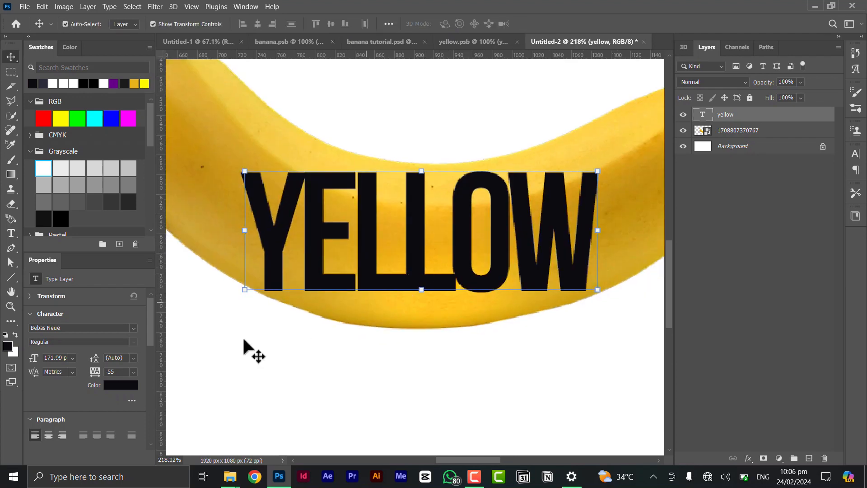
{"action": "left_click", "coordinate": [118, 371]}
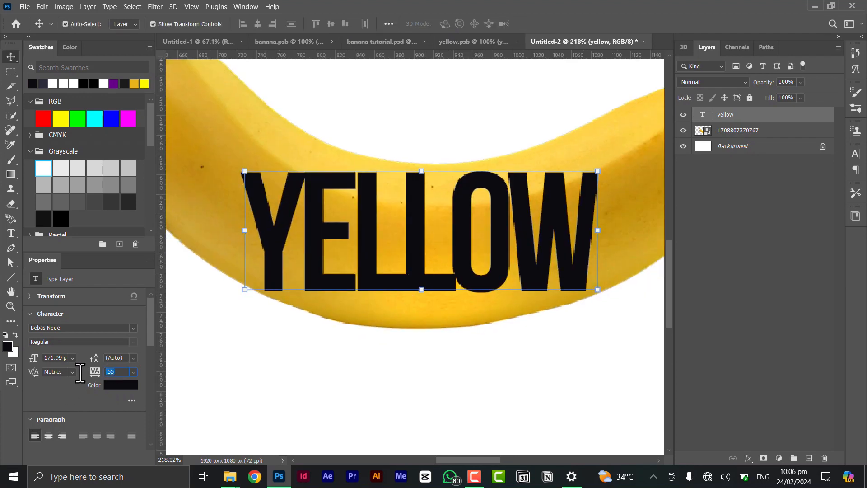
{"action": "type", "text": "-30"}
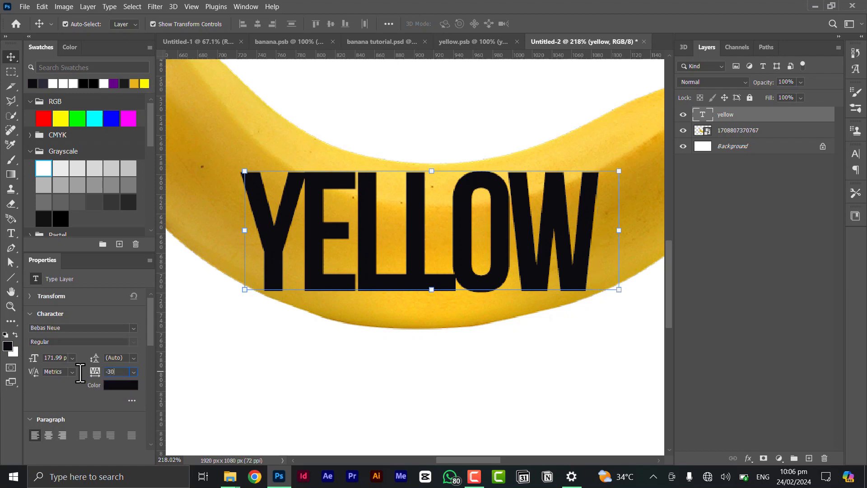
{"action": "key", "text": "Return"}
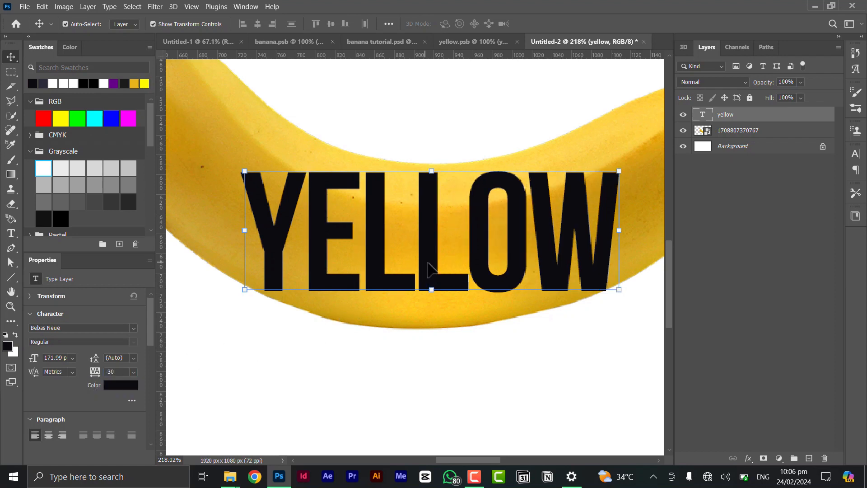
{"action": "left_click_drag", "start_coordinate": [428, 264], "coordinate": [424, 269]}
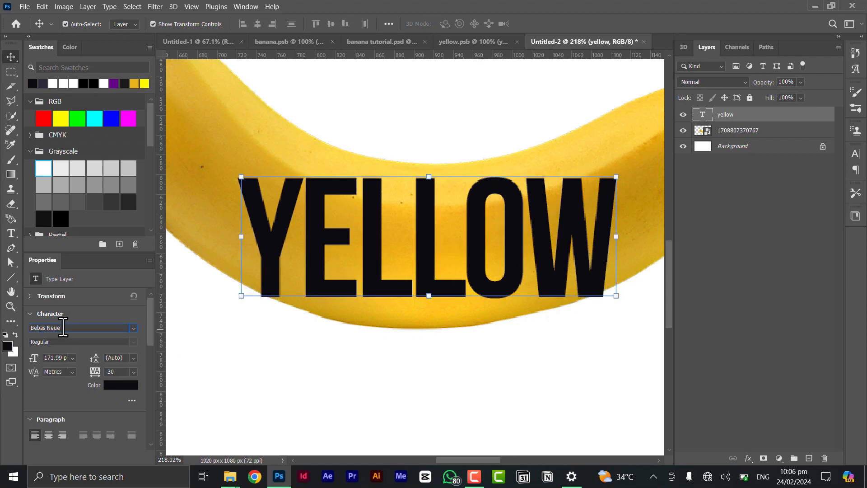
{"action": "left_click", "coordinate": [34, 327]}
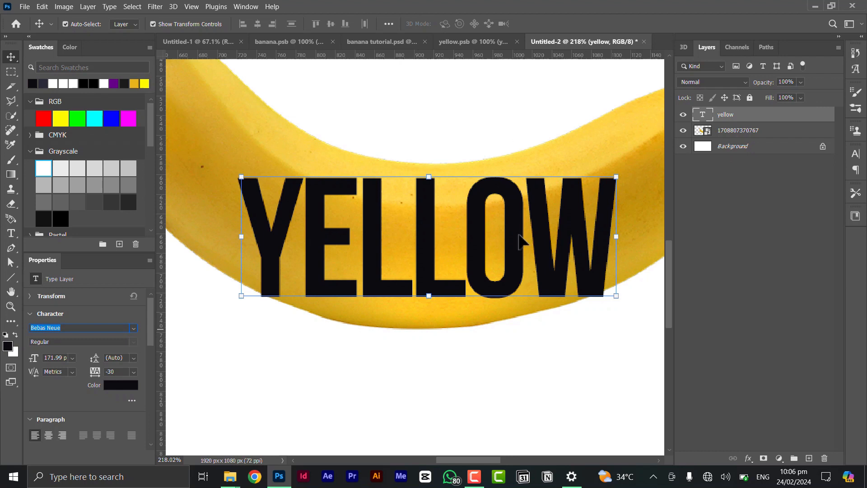
Convert the yellow text layer to a smart object.
{"action": "scroll", "coordinate": [482, 228], "scroll_direction": "down", "scroll_amount": 2}
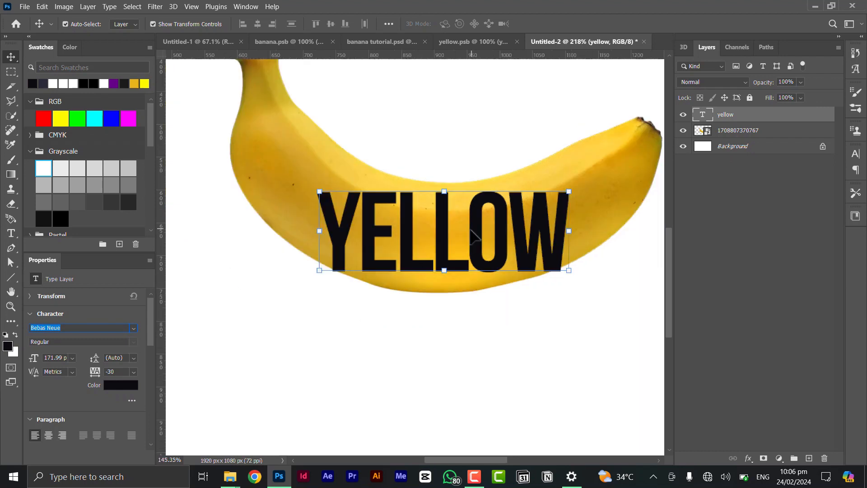
{"action": "scroll", "coordinate": [467, 240], "scroll_direction": "up", "scroll_amount": 2}
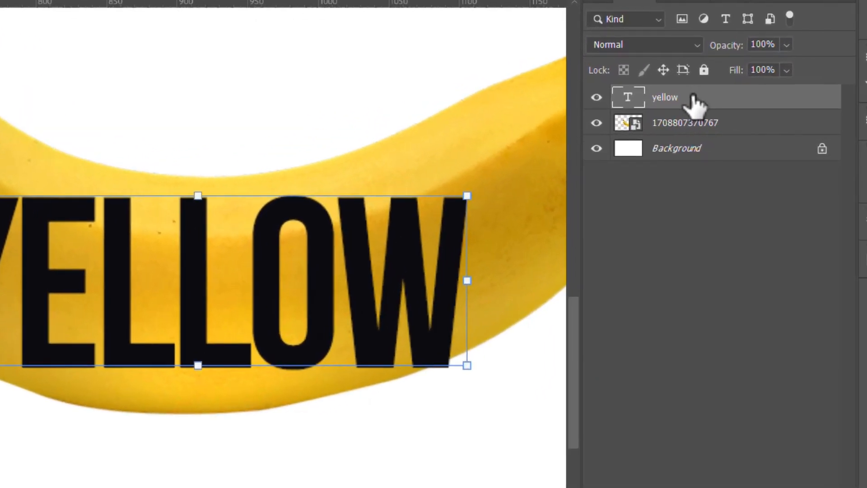
{"action": "right_click", "coordinate": [724, 118]}
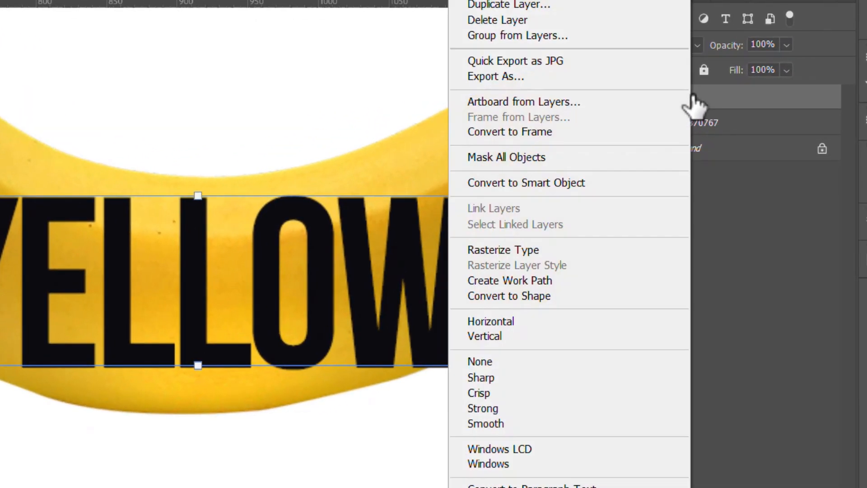
{"action": "left_click", "coordinate": [552, 182]}
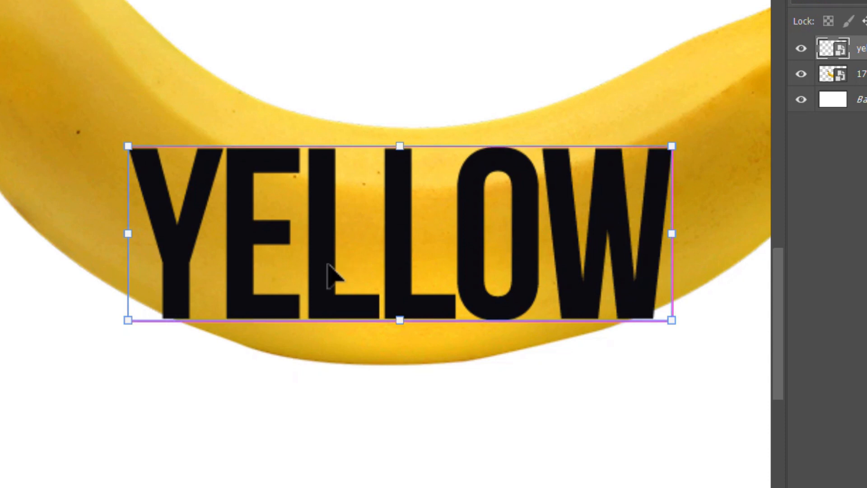
Warp the YELLOW text, raising both upper corners and bowing its lower edge downward to follow the banana's curve.
{"action": "key", "text": "ctrl+t"}
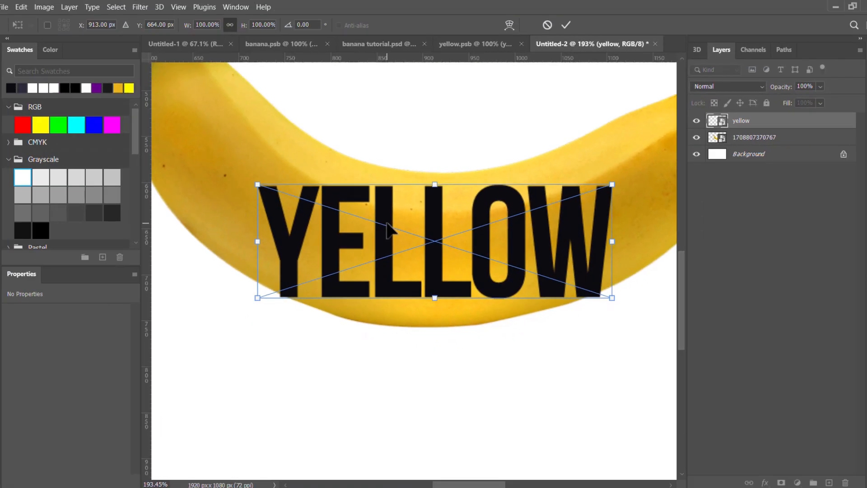
{"action": "right_click", "coordinate": [330, 209]}
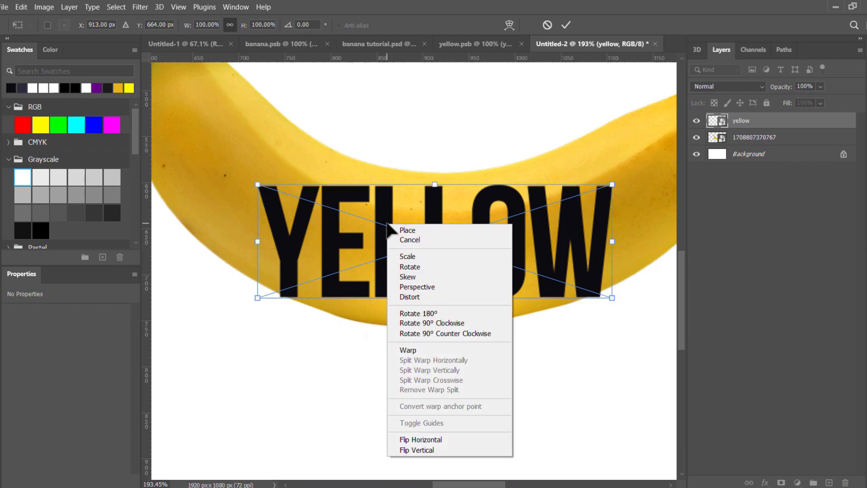
{"action": "left_click", "coordinate": [418, 351]}
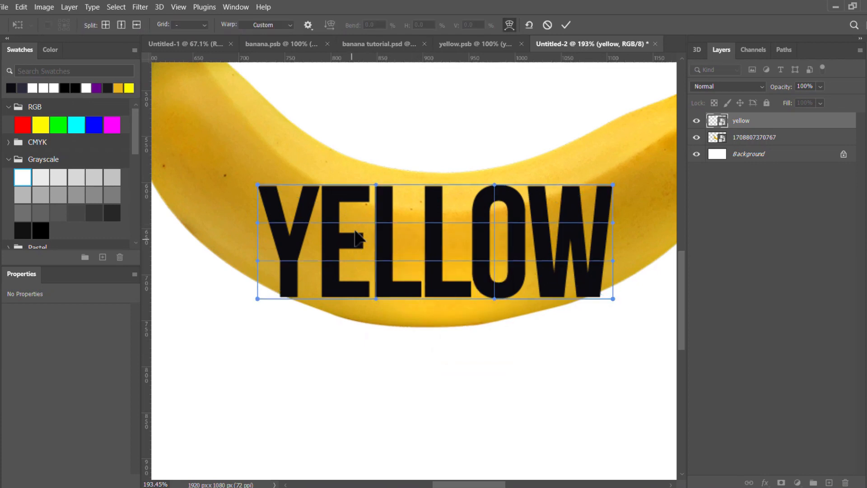
{"action": "left_click_drag", "start_coordinate": [269, 182], "coordinate": [275, 122]}
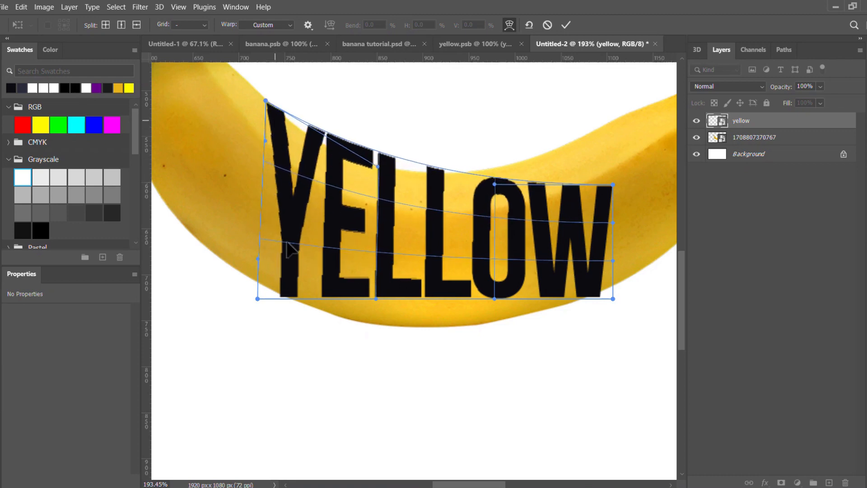
{"action": "left_click_drag", "start_coordinate": [354, 299], "coordinate": [355, 329]}
{"action": "left_click_drag", "start_coordinate": [613, 184], "coordinate": [614, 131]}
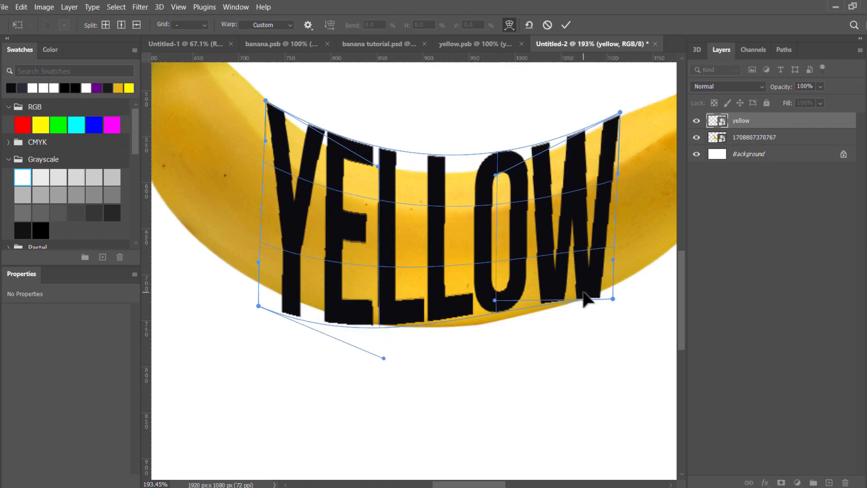
Spread the warp's two lower corners outward and fit its lower edge to the banana's underside.
{"action": "left_click_drag", "start_coordinate": [585, 294], "coordinate": [628, 278]}
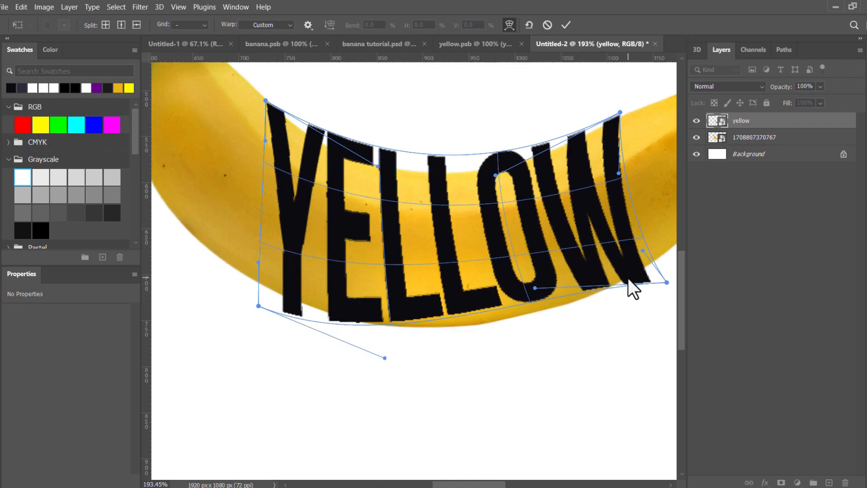
{"action": "left_click_drag", "start_coordinate": [469, 307], "coordinate": [460, 324]}
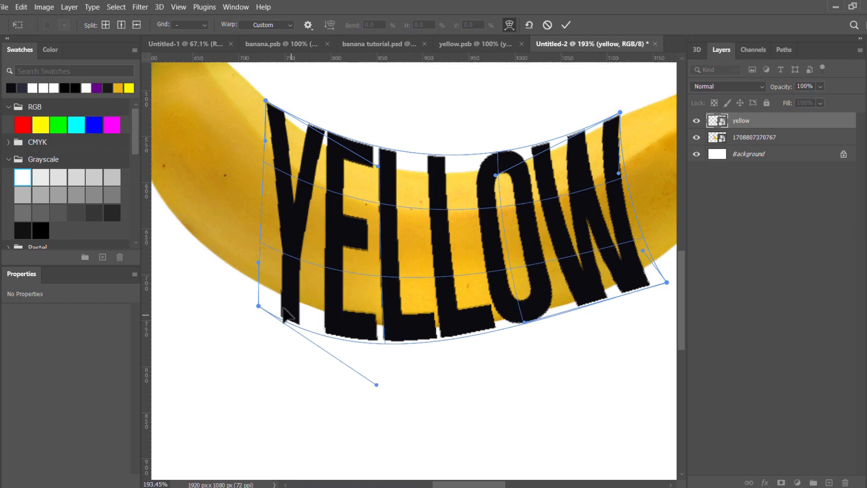
{"action": "mouse_move", "coordinate": [283, 312]}
{"action": "left_mouse_down"}
{"action": "mouse_move", "coordinate": [277, 291]}
{"action": "mouse_move", "coordinate": [273, 302]}
{"action": "left_mouse_up"}
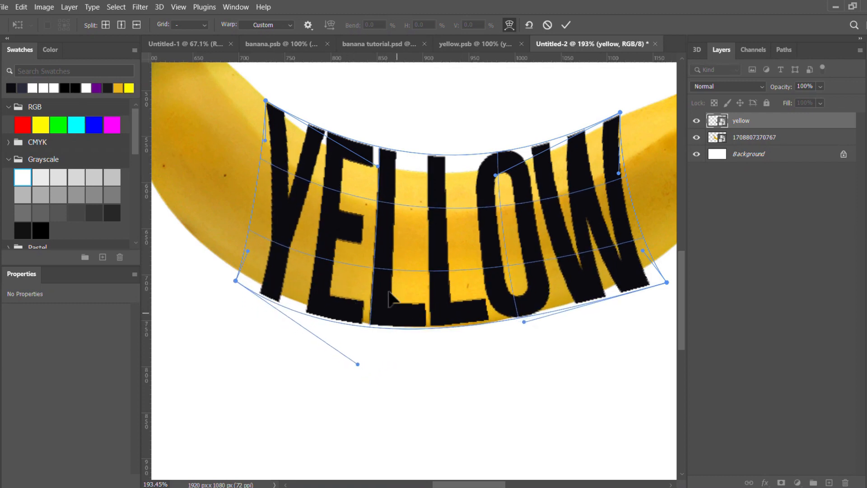
Lower the warp's upper edge around the E and refit its corner above the Y to the banana's inner curve.
{"action": "left_click_drag", "start_coordinate": [361, 150], "coordinate": [361, 165]}
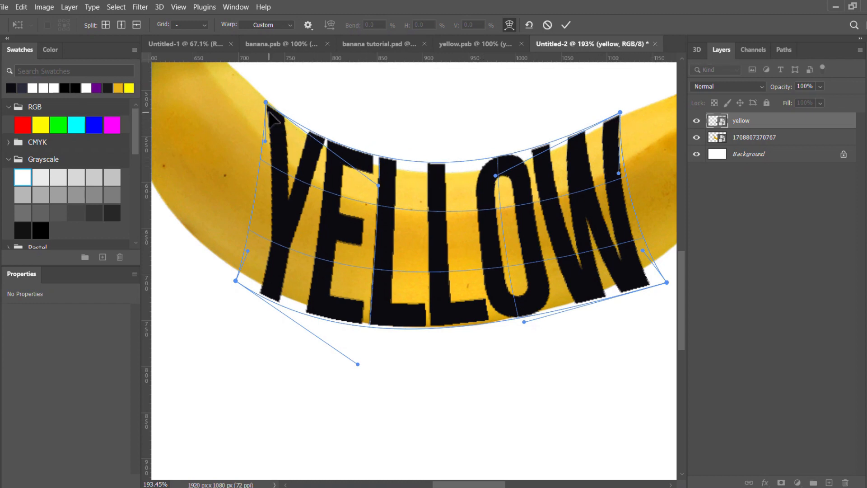
{"action": "left_click_drag", "start_coordinate": [267, 107], "coordinate": [267, 102]}
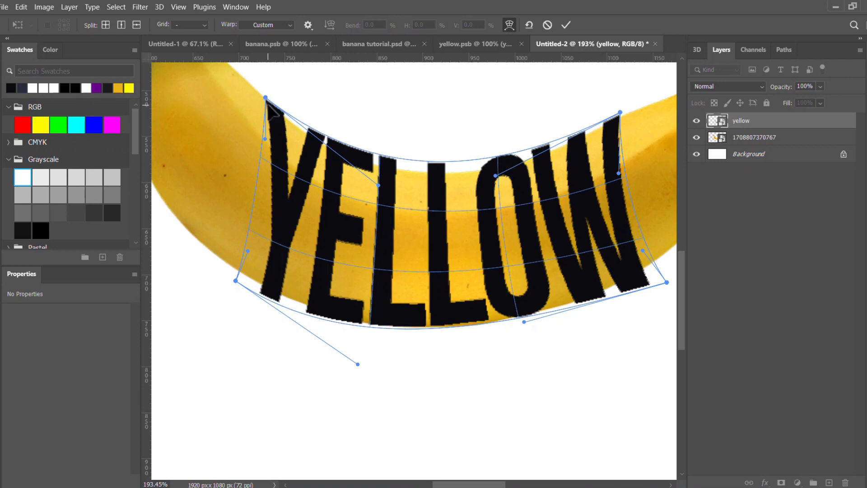
{"action": "scroll", "coordinate": [271, 109], "scroll_direction": "up", "scroll_amount": 5}
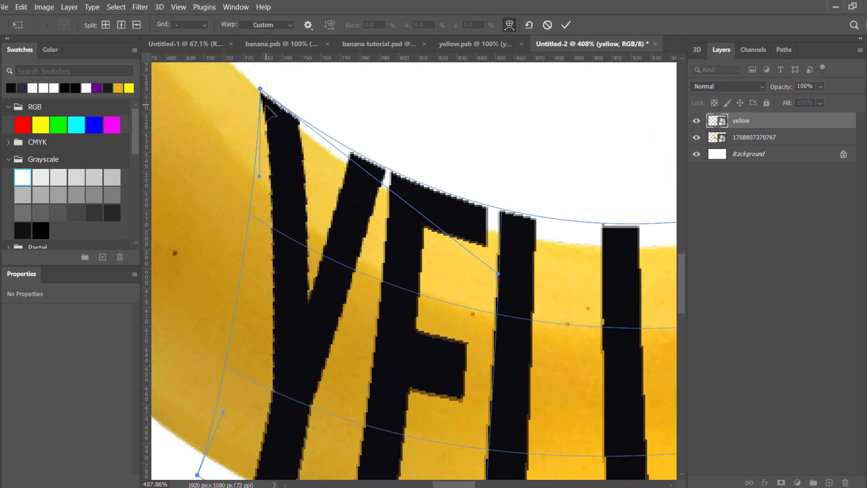
{"action": "left_click_drag", "start_coordinate": [271, 110], "coordinate": [273, 105]}
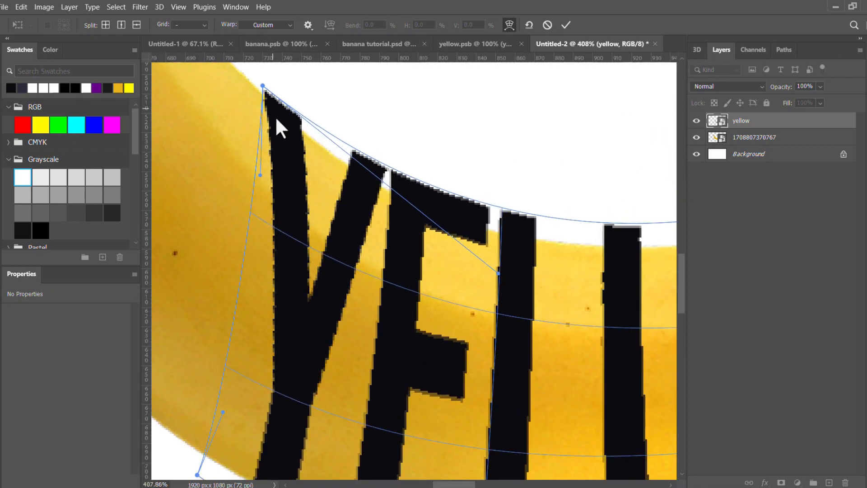
{"action": "left_click_drag", "start_coordinate": [430, 206], "coordinate": [429, 211]}
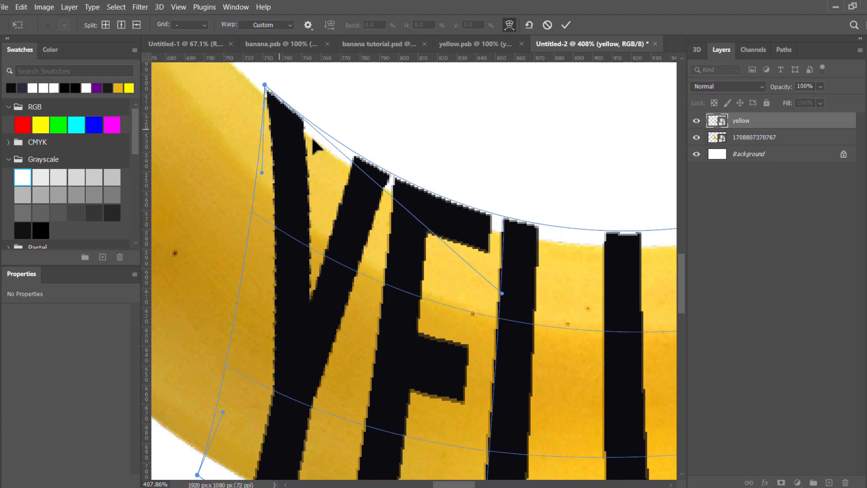
{"action": "scroll", "coordinate": [419, 274], "scroll_direction": "down", "scroll_amount": 3}
{"action": "scroll", "coordinate": [501, 343], "scroll_direction": "down", "scroll_amount": 1}
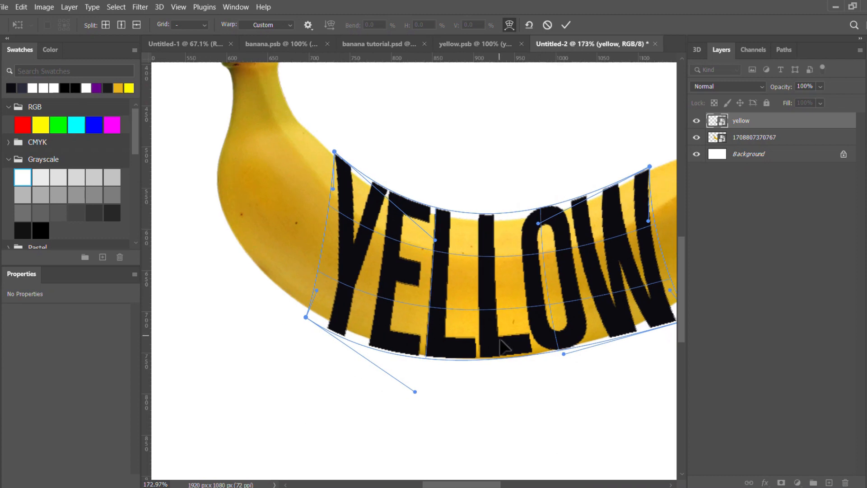
Pull in the warp's lower corner below the W, fit the lower edge to the banana's underside, and apply the warp.
{"action": "left_click_drag", "start_coordinate": [504, 348], "coordinate": [498, 347]}
{"action": "scroll", "coordinate": [498, 345], "scroll_direction": "down", "scroll_amount": 2}
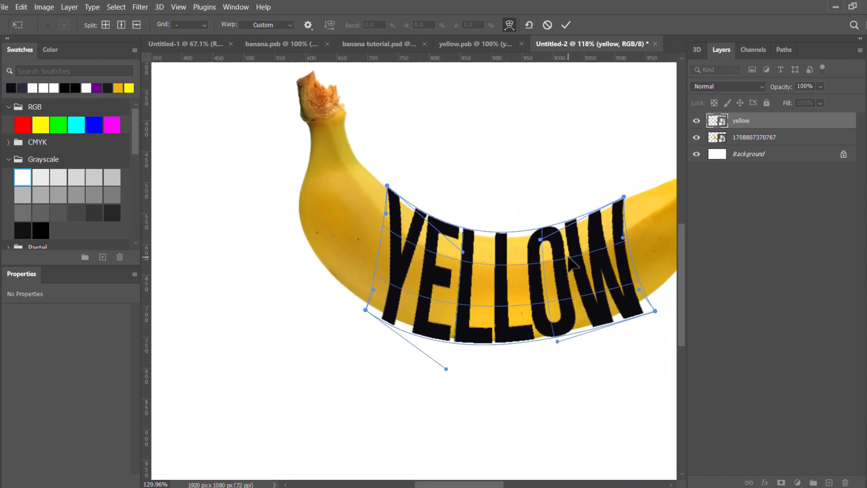
{"action": "left_click_drag", "start_coordinate": [594, 246], "coordinate": [527, 240]}
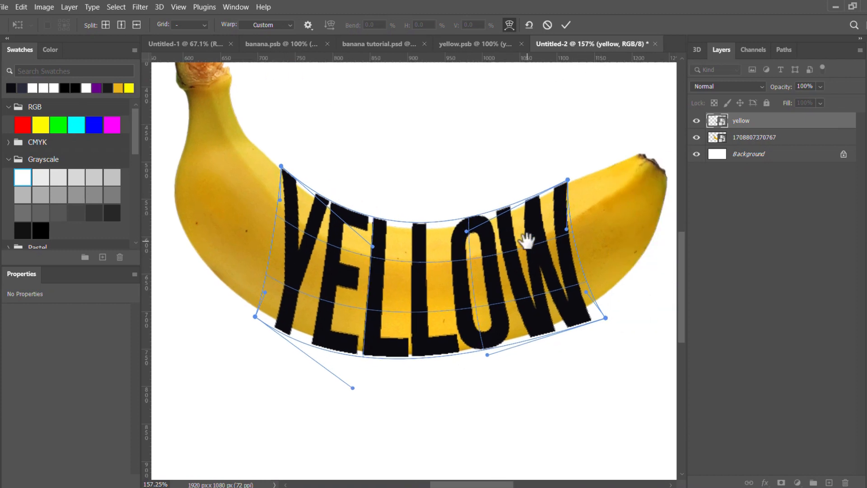
{"action": "left_click_drag", "start_coordinate": [578, 314], "coordinate": [573, 313]}
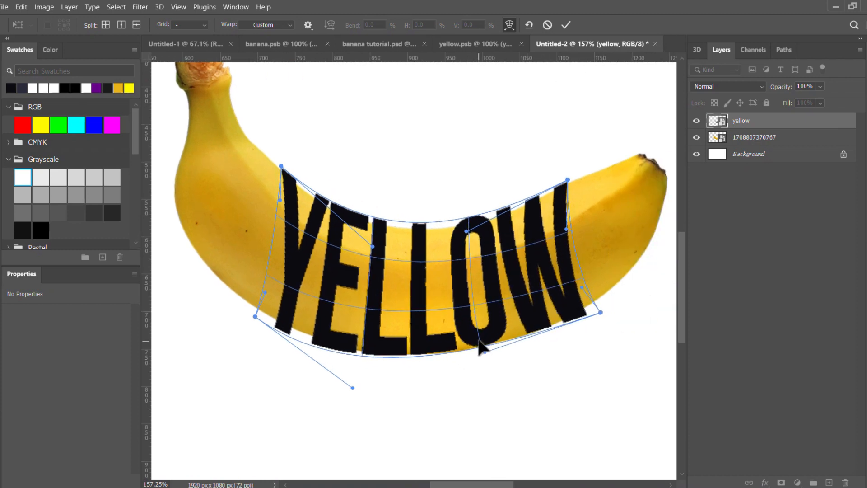
{"action": "left_click_drag", "start_coordinate": [481, 339], "coordinate": [475, 346]}
{"action": "left_click_drag", "start_coordinate": [334, 351], "coordinate": [330, 341]}
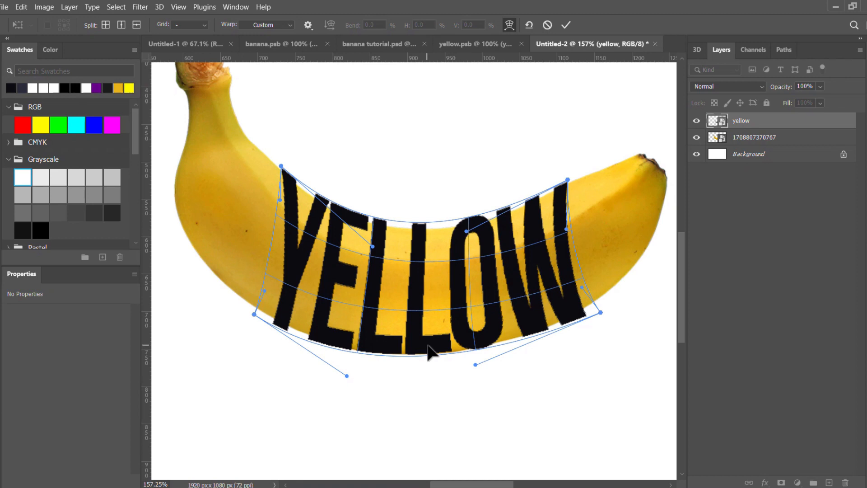
{"action": "left_click_drag", "start_coordinate": [428, 345], "coordinate": [431, 347]}
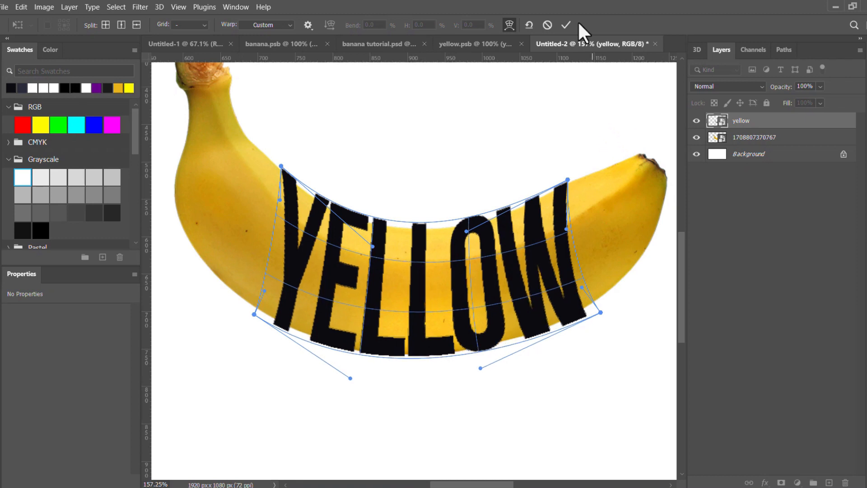
{"action": "left_click", "coordinate": [565, 25]}
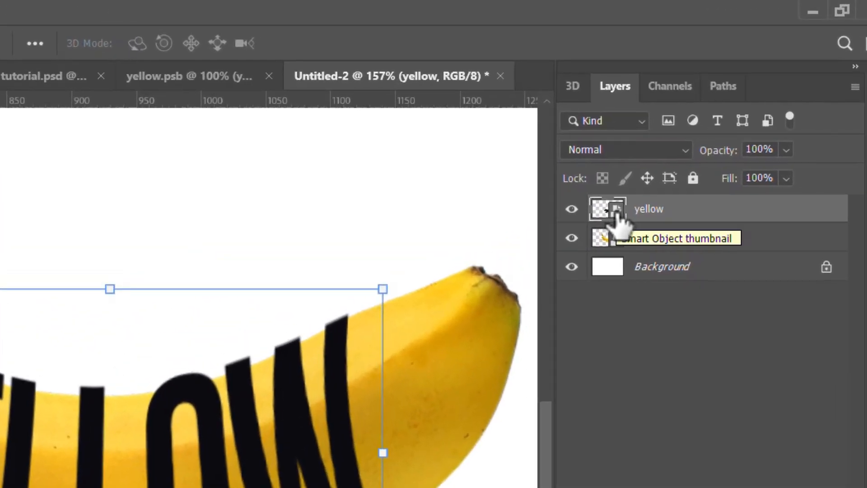
Open the yellow smart object's contents, recolor the text white, save it, and return to the Untitled-2 document.
{"action": "double_click", "coordinate": [631, 198]}
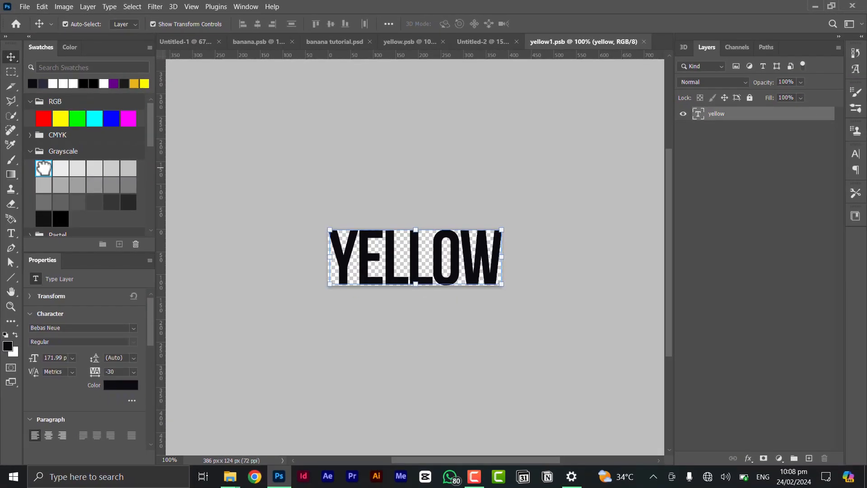
{"action": "left_click", "coordinate": [43, 168]}
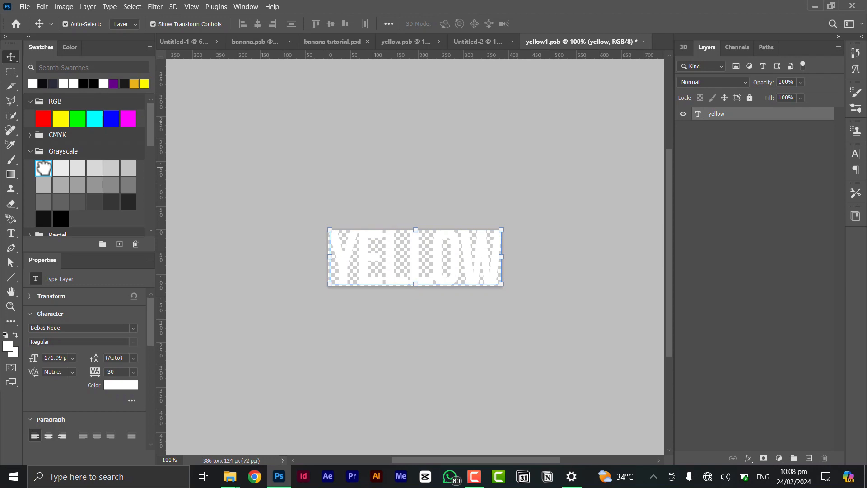
{"action": "key", "text": "ctrl+s"}
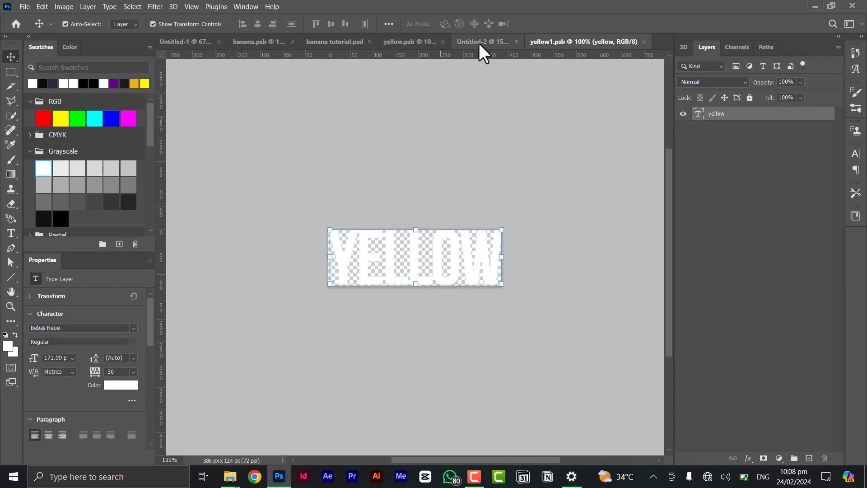
{"action": "left_click", "coordinate": [479, 41]}
{"action": "scroll", "coordinate": [457, 237], "scroll_direction": "down", "scroll_amount": 4}
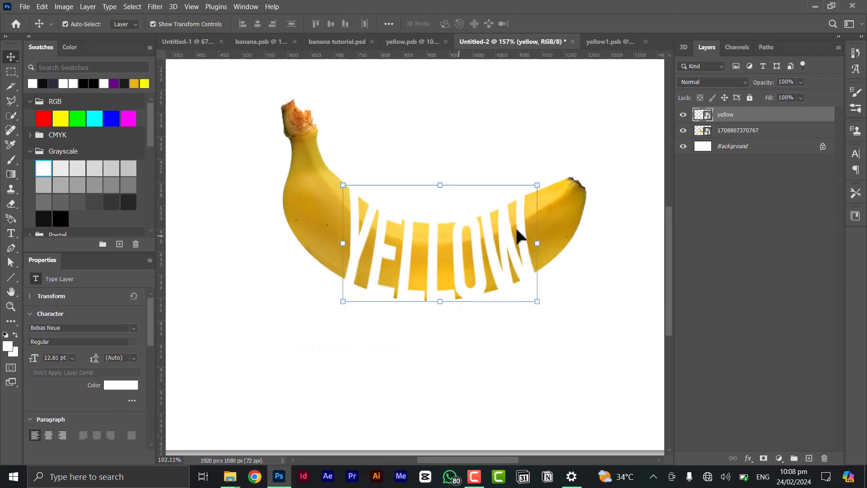
Move the banana image layer above the yellow layer in the layer stack.
{"action": "left_click", "coordinate": [550, 151]}
{"action": "scroll", "coordinate": [461, 221], "scroll_direction": "down", "scroll_amount": 5}
{"action": "scroll", "coordinate": [442, 262], "scroll_direction": "up", "scroll_amount": 6}
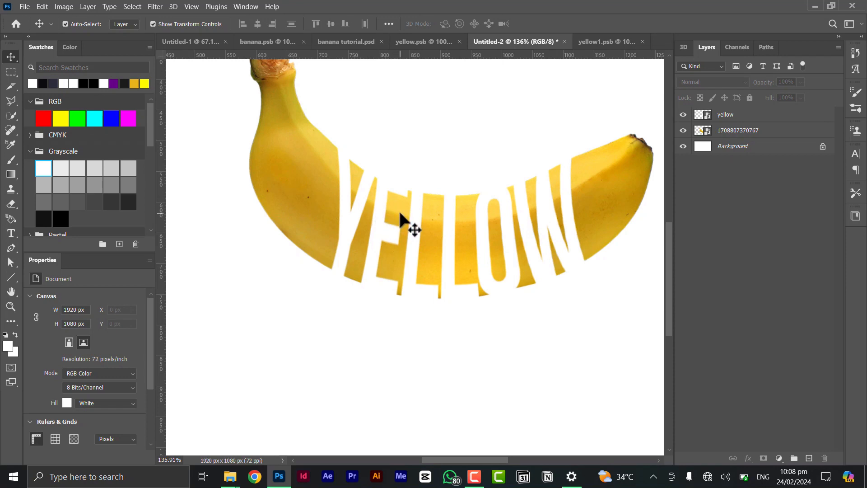
{"action": "scroll", "coordinate": [500, 271], "scroll_direction": "down", "scroll_amount": 2}
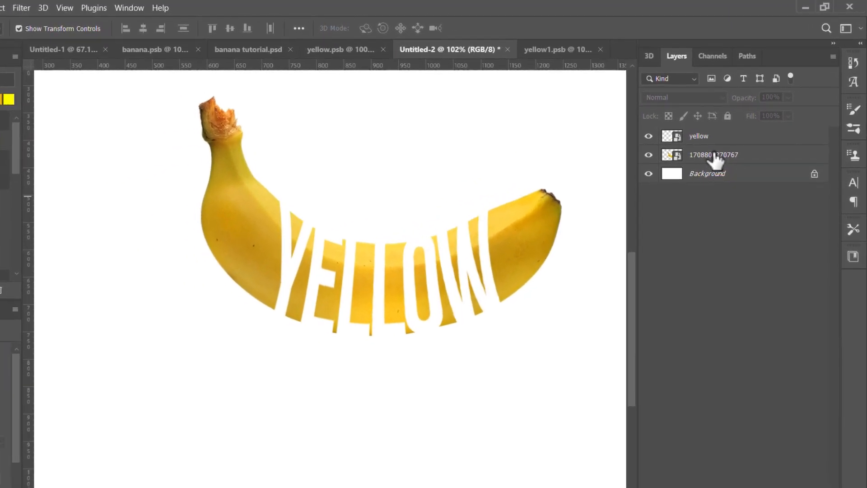
{"action": "left_click", "coordinate": [741, 130]}
{"action": "left_click_drag", "start_coordinate": [717, 158], "coordinate": [705, 133]}
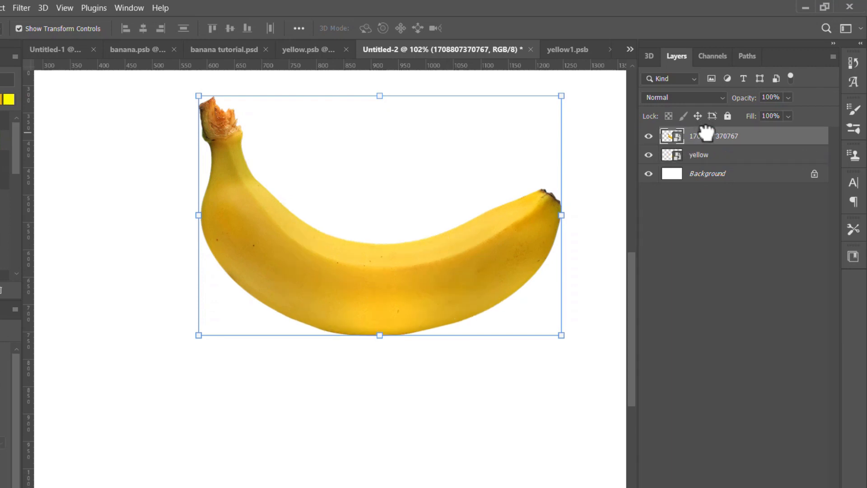
Clip the banana image layer to the yellow layer with a clipping mask.
{"action": "right_click", "coordinate": [713, 138]}
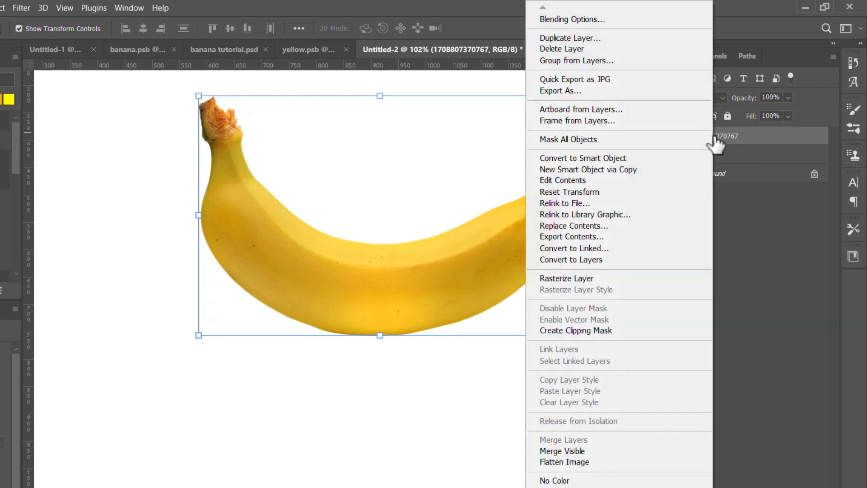
{"action": "left_click", "coordinate": [585, 332]}
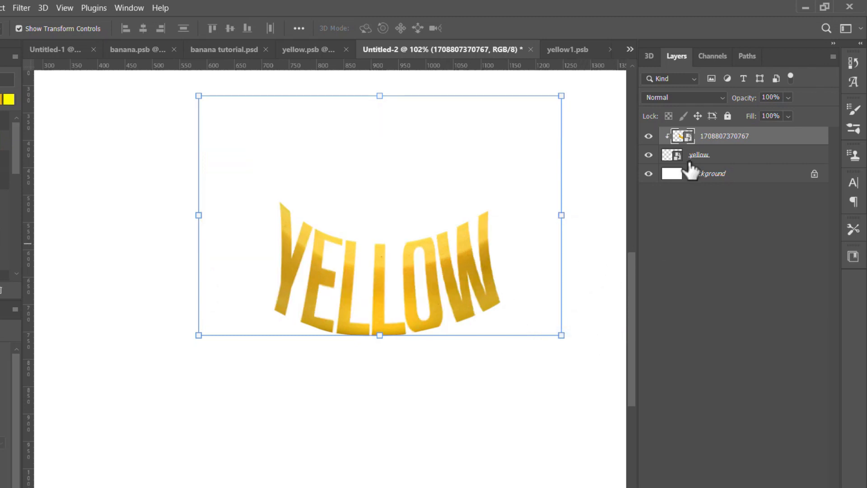
{"action": "key", "text": "ctrl+z"}
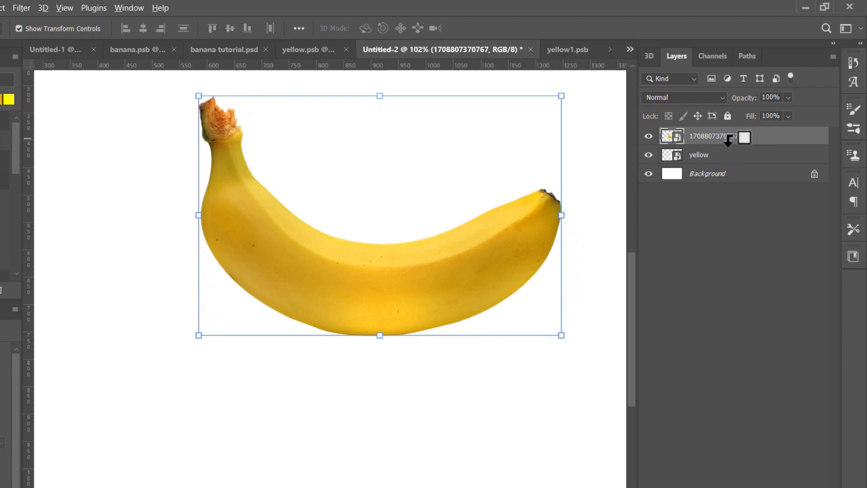
{"action": "left_click", "coordinate": [729, 140], "text": "alt"}
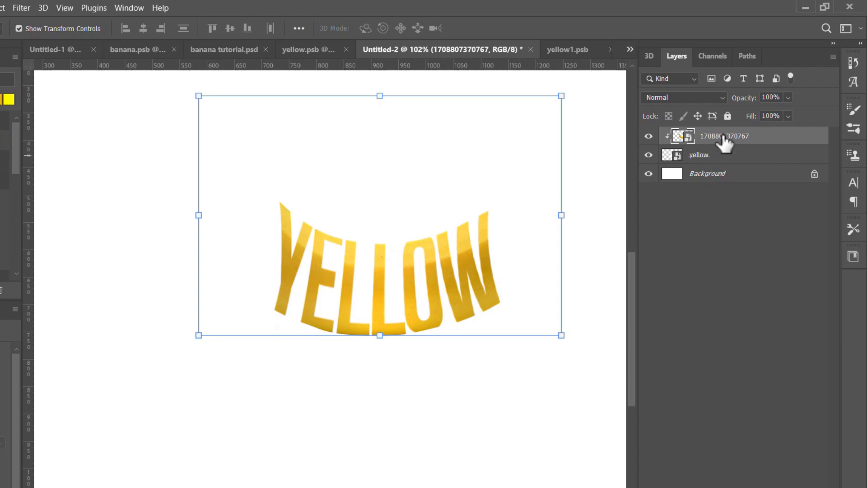
Duplicate the clipped banana layer, leaving the copy unclipped, and hide that copy.
{"action": "key", "text": "ctrl+j"}
{"action": "key", "text": "ctrl+alt+g"}
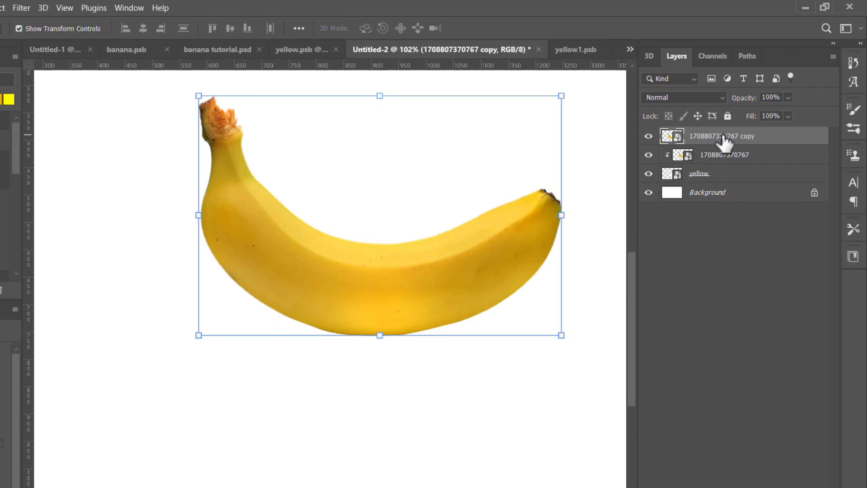
{"action": "left_click", "coordinate": [648, 136]}
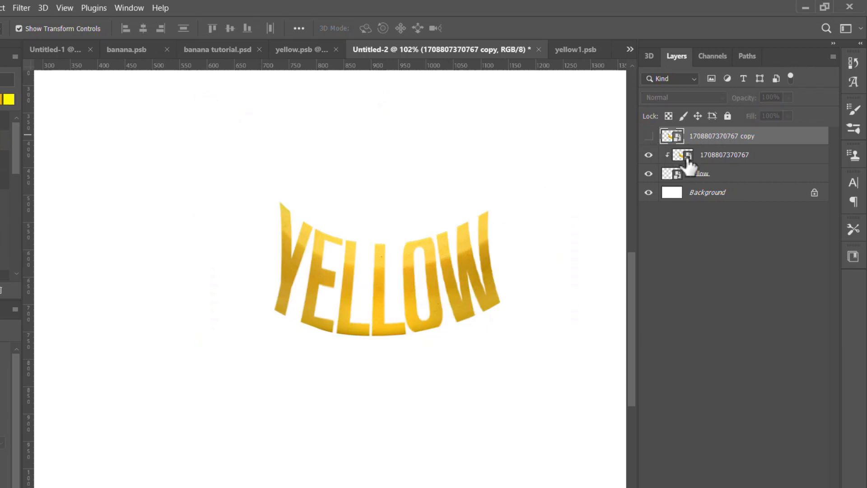
Load the yellow layer's letter shapes as a selection and use it to add a layer mask to the reshown banana copy.
{"action": "left_click", "coordinate": [679, 176]}
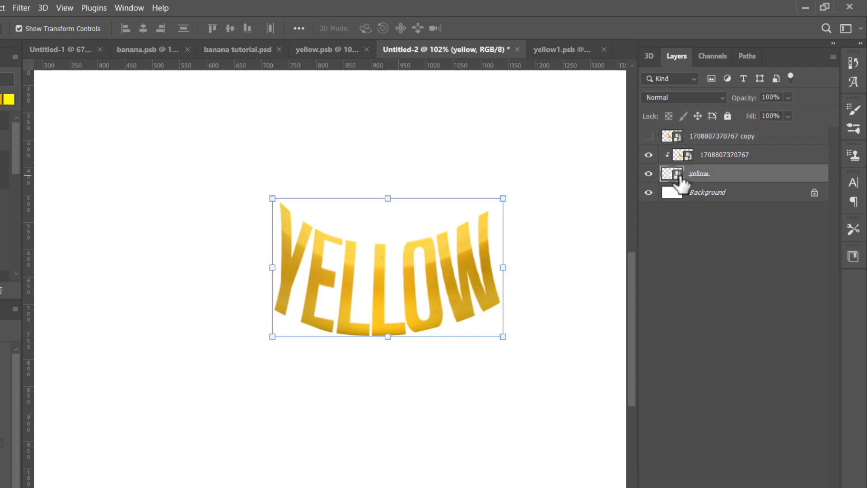
{"action": "left_click_drag", "start_coordinate": [680, 177], "coordinate": [678, 179]}
{"action": "left_click", "coordinate": [677, 175], "text": "ctrl"}
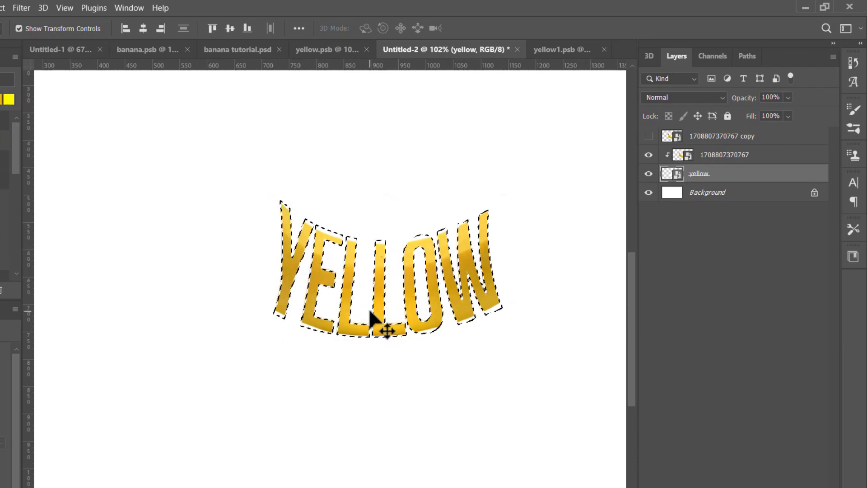
{"action": "left_click", "coordinate": [696, 141]}
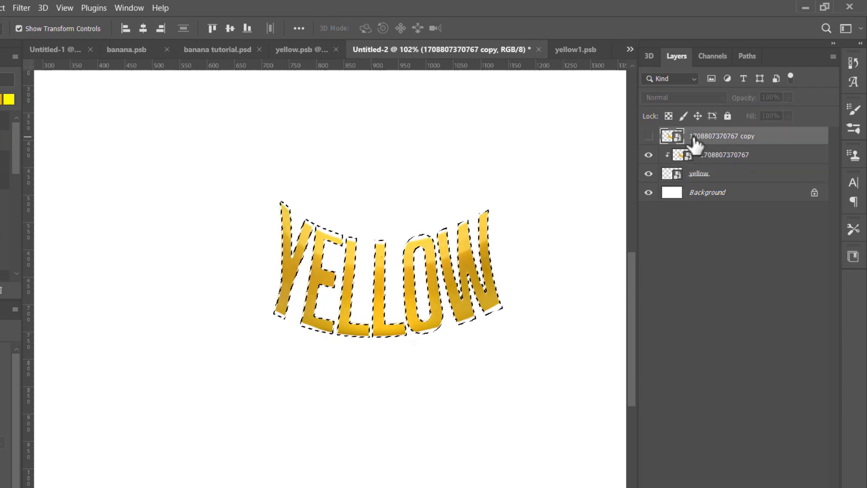
{"action": "left_click", "coordinate": [648, 136]}
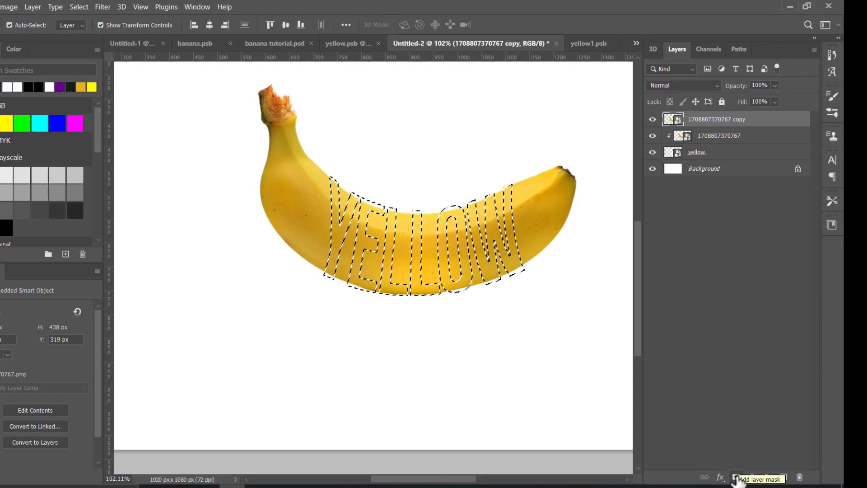
{"action": "left_click", "coordinate": [736, 479]}
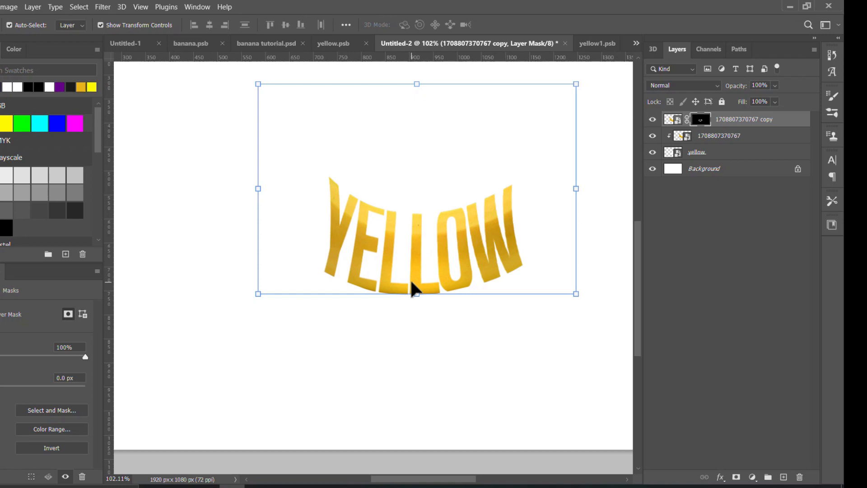
Set up a round Brush tip with a size of 29 px and 100% hardness.
{"action": "key", "text": "b"}
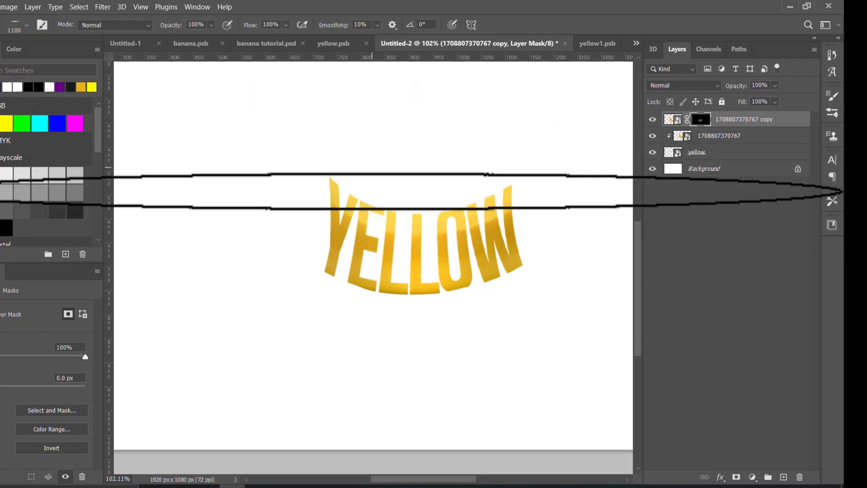
{"action": "right_click", "coordinate": [387, 199]}
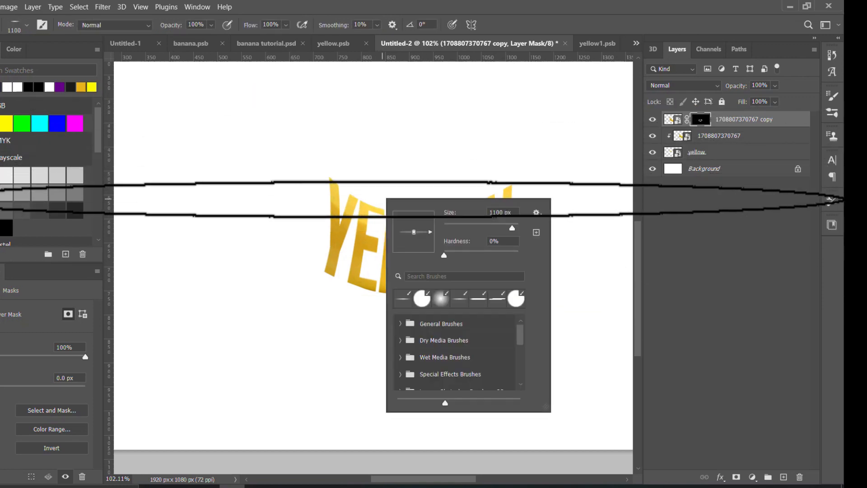
{"action": "left_click_drag", "start_coordinate": [414, 231], "coordinate": [414, 218]}
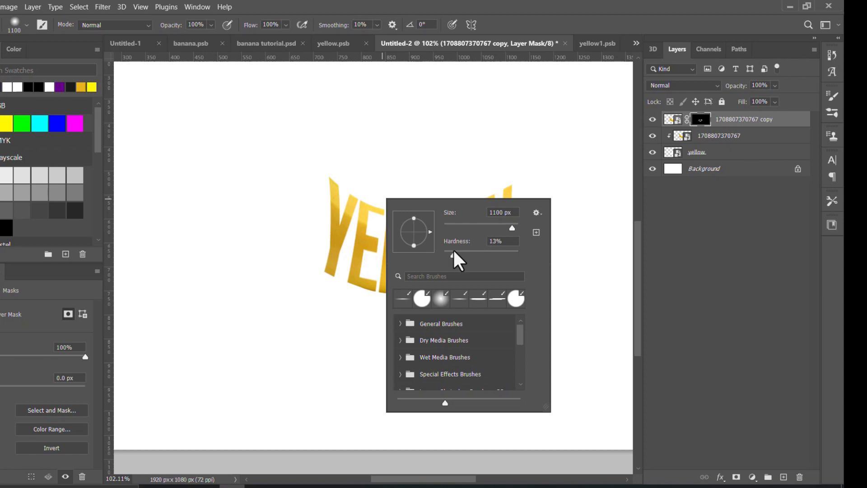
{"action": "left_click", "coordinate": [502, 240]}
{"action": "left_click_drag", "start_coordinate": [448, 225], "coordinate": [453, 224]}
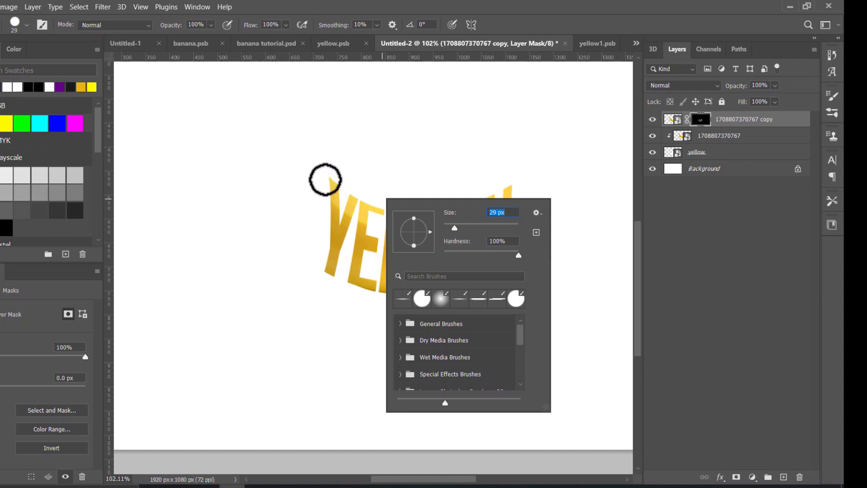
Paint on the banana copy's layer mask to reveal the banana's stem end beside the Y, enlarging the brush to 90 px.
{"action": "left_click_drag", "start_coordinate": [324, 179], "coordinate": [328, 214]}
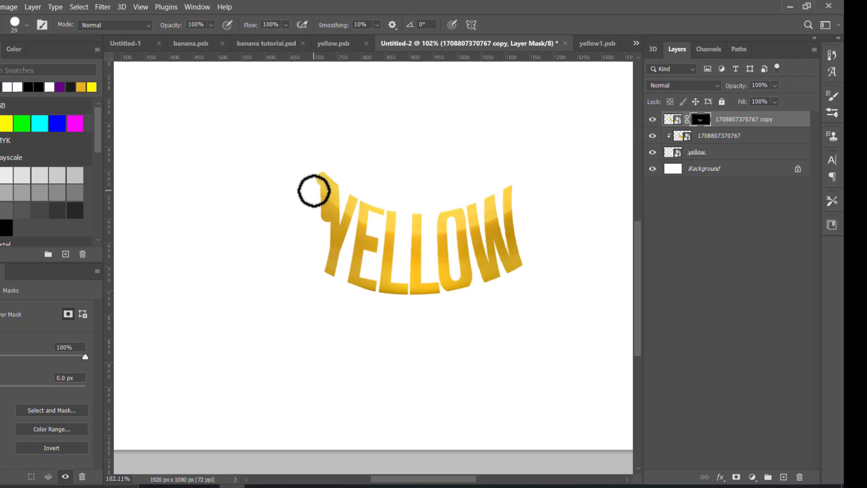
{"action": "key", "text": "bracketright"}
{"action": "key", "text": "bracketright"}
{"action": "key", "text": "bracketright"}
{"action": "key", "text": "bracketright"}
{"action": "key", "text": "bracketright"}
{"action": "key", "text": "bracketright"}
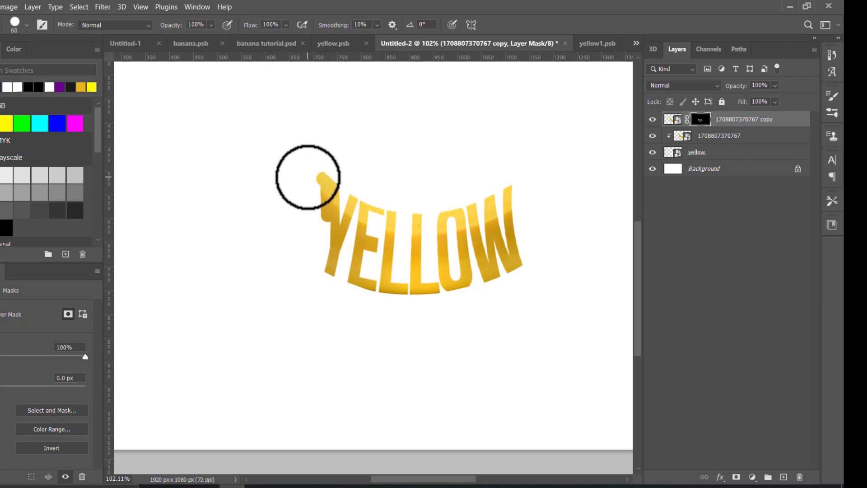
{"action": "mouse_move", "coordinate": [304, 170]}
{"action": "left_mouse_down"}
{"action": "mouse_move", "coordinate": [306, 263]}
{"action": "mouse_move", "coordinate": [287, 194]}
{"action": "mouse_move", "coordinate": [283, 126]}
{"action": "mouse_move", "coordinate": [264, 231]}
{"action": "mouse_move", "coordinate": [291, 109]}
{"action": "mouse_move", "coordinate": [258, 103]}
{"action": "mouse_move", "coordinate": [298, 110]}
{"action": "mouse_move", "coordinate": [261, 97]}
{"action": "left_mouse_up"}
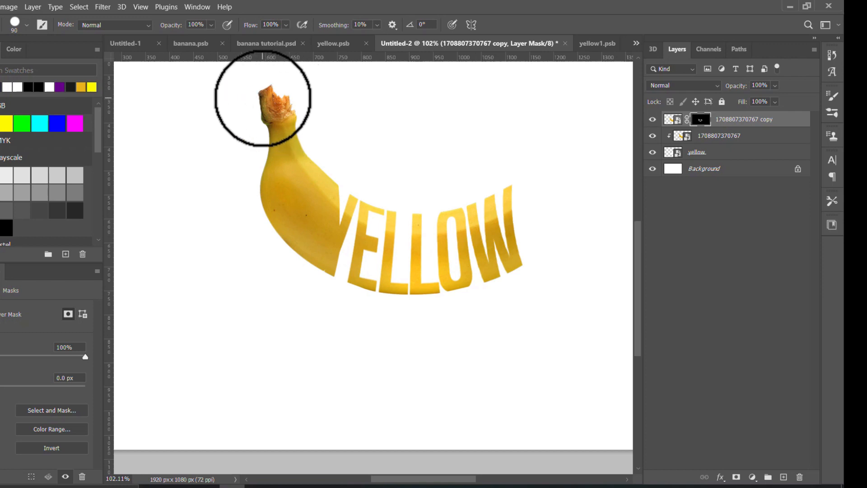
Reveal the banana's tip end beside the W by painting on the banana copy's layer mask.
{"action": "mouse_move", "coordinate": [532, 197]}
{"action": "left_mouse_down"}
{"action": "mouse_move", "coordinate": [544, 176]}
{"action": "mouse_move", "coordinate": [557, 183]}
{"action": "mouse_move", "coordinate": [560, 227]}
{"action": "mouse_move", "coordinate": [575, 157]}
{"action": "mouse_move", "coordinate": [559, 200]}
{"action": "mouse_move", "coordinate": [555, 193]}
{"action": "mouse_move", "coordinate": [518, 207]}
{"action": "mouse_move", "coordinate": [391, 280]}
{"action": "mouse_move", "coordinate": [562, 212]}
{"action": "mouse_move", "coordinate": [436, 248]}
{"action": "left_mouse_up"}
{"action": "scroll", "coordinate": [518, 208], "scroll_direction": "down", "scroll_amount": 7}
{"action": "scroll", "coordinate": [445, 254], "scroll_direction": "up", "scroll_amount": 5}
{"action": "scroll", "coordinate": [436, 248], "scroll_direction": "down", "scroll_amount": 6}
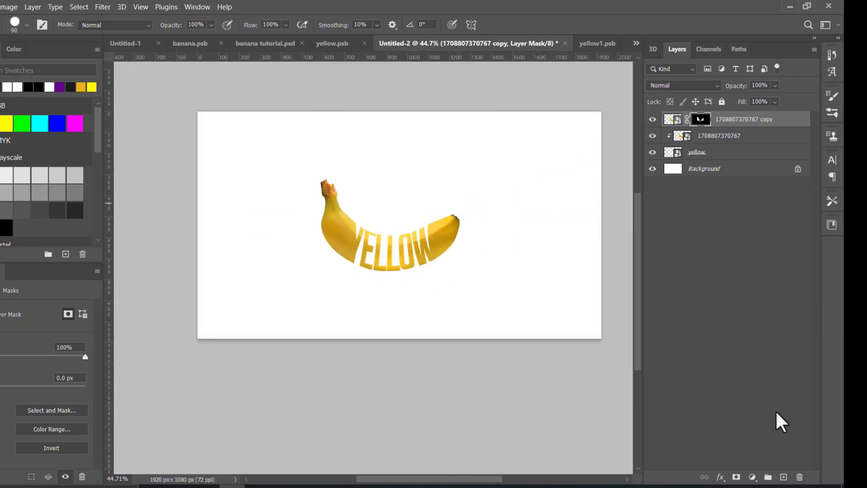
Add a new layer on top and shape the brush tip into a flat 600 px ellipse at a 0° angle.
{"action": "left_click", "coordinate": [783, 476]}
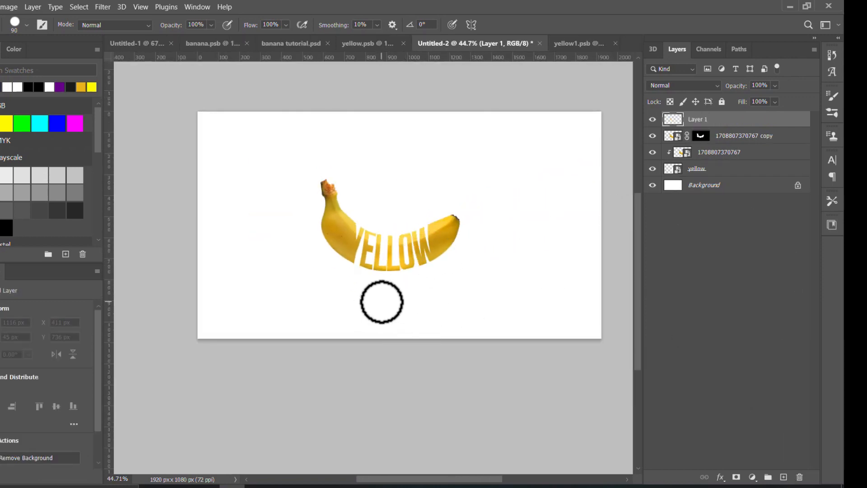
{"action": "right_click", "coordinate": [406, 266]}
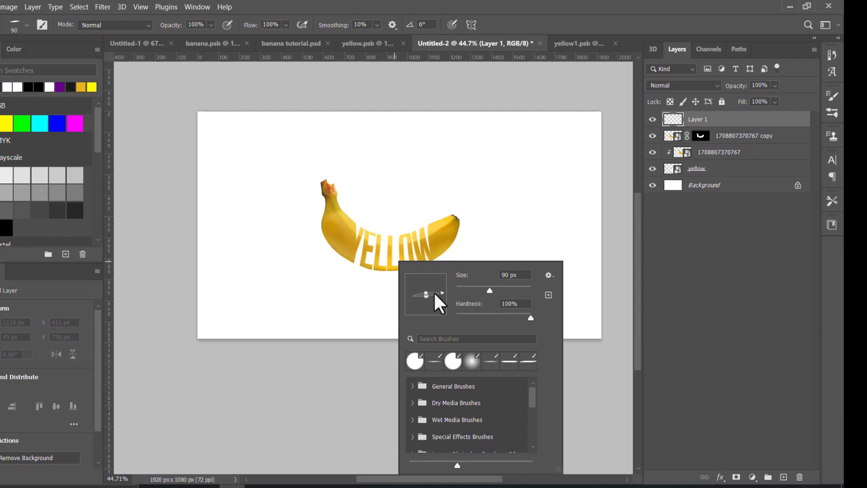
{"action": "left_click", "coordinate": [312, 299]}
{"action": "scroll", "coordinate": [325, 304], "scroll_direction": "up", "scroll_amount": 4}
{"action": "mouse_move", "coordinate": [338, 296]}
{"action": "left_mouse_down"}
{"action": "mouse_move", "coordinate": [397, 286]}
{"action": "mouse_move", "coordinate": [418, 270]}
{"action": "left_mouse_up"}
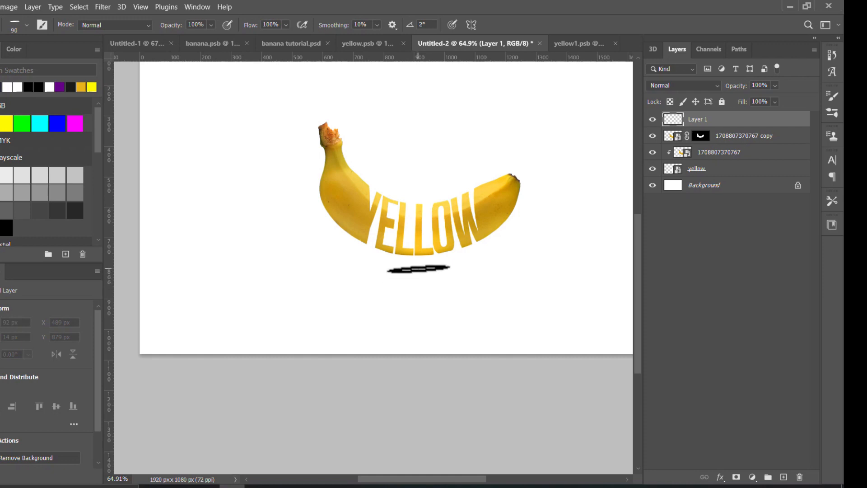
{"action": "key", "text": "Right"}
{"action": "key", "text": "Right"}
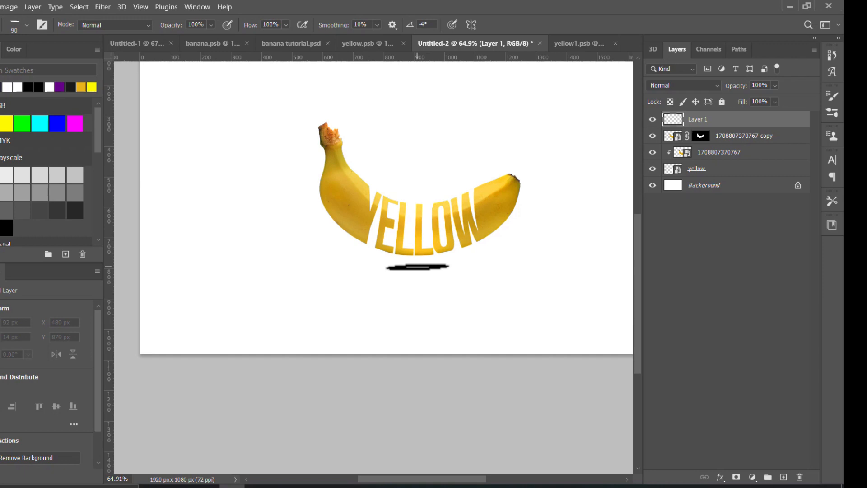
{"action": "key", "text": "Right"}
{"action": "key", "text": "Right"}
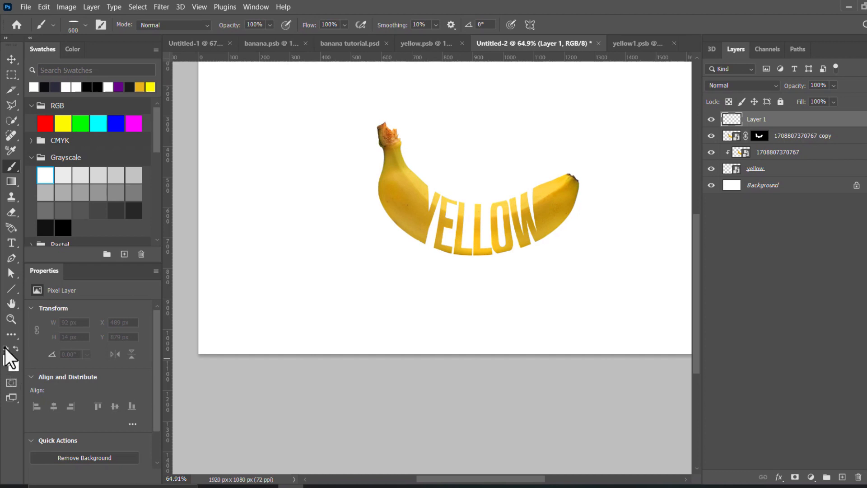
Reset the foreground colour to black and set the flattened brush's hardness to 0%.
{"action": "left_click", "coordinate": [5, 347]}
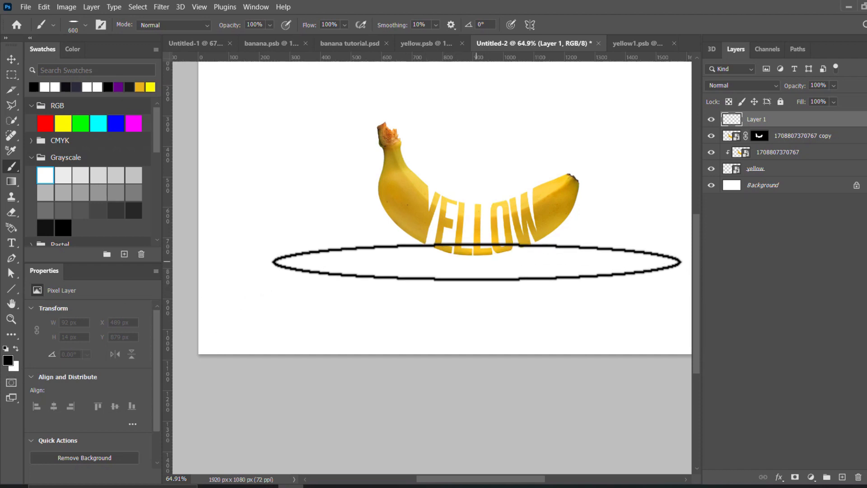
{"action": "right_click", "coordinate": [482, 261]}
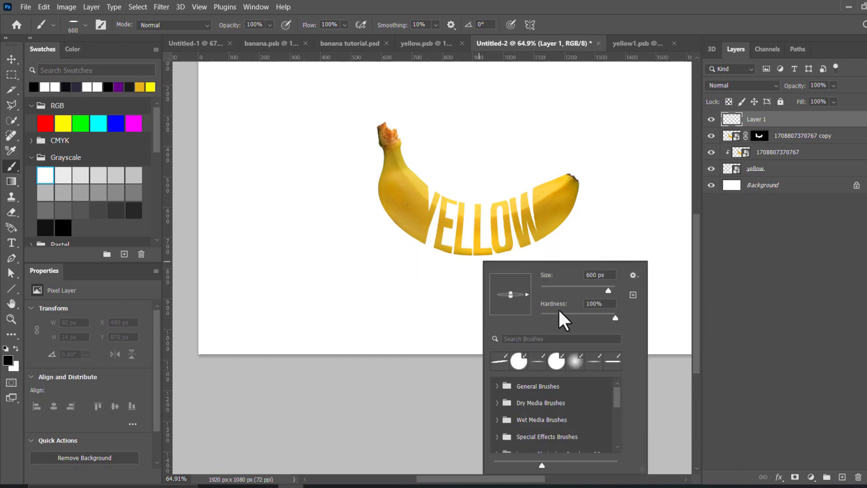
{"action": "left_click_drag", "start_coordinate": [590, 319], "coordinate": [520, 313]}
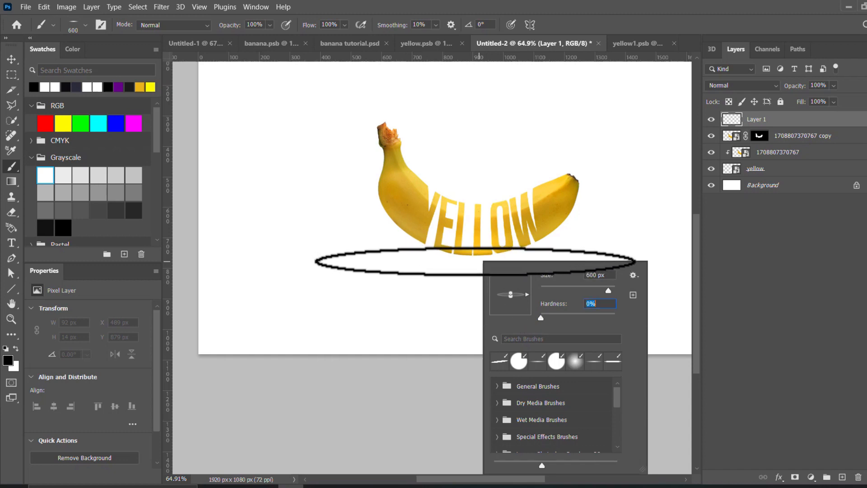
{"action": "key", "text": "Return"}
Stamp one soft black shadow directly beneath the YELLOW lettering and set its layer's opacity to 72%.
{"action": "left_click", "coordinate": [475, 261]}
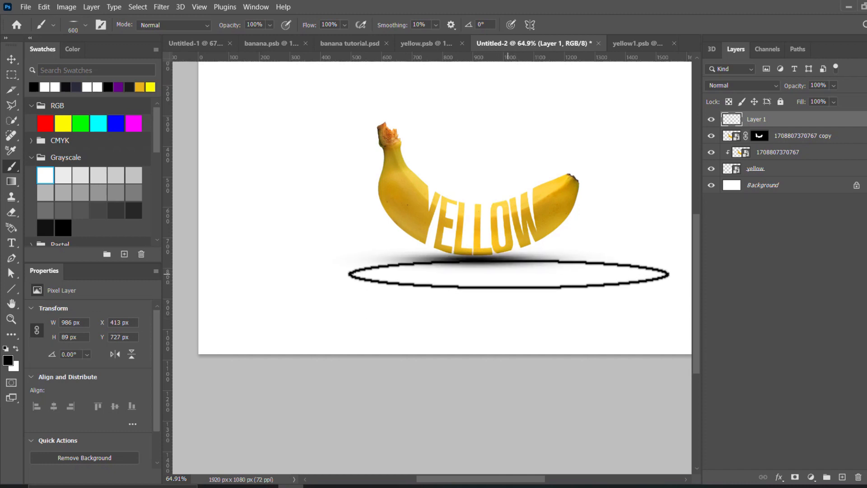
{"action": "mouse_move", "coordinate": [801, 88]}
{"action": "left_mouse_down"}
{"action": "mouse_move", "coordinate": [779, 87]}
{"action": "mouse_move", "coordinate": [799, 89]}
{"action": "left_mouse_up"}
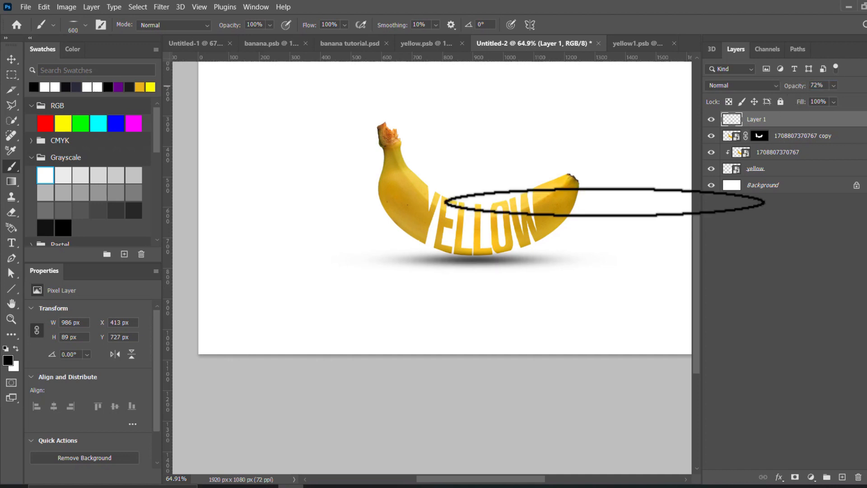
Squash the shadow vertically to 39.33% height so it sits right under the lettering, and deselect its layer.
{"action": "key", "text": "v"}
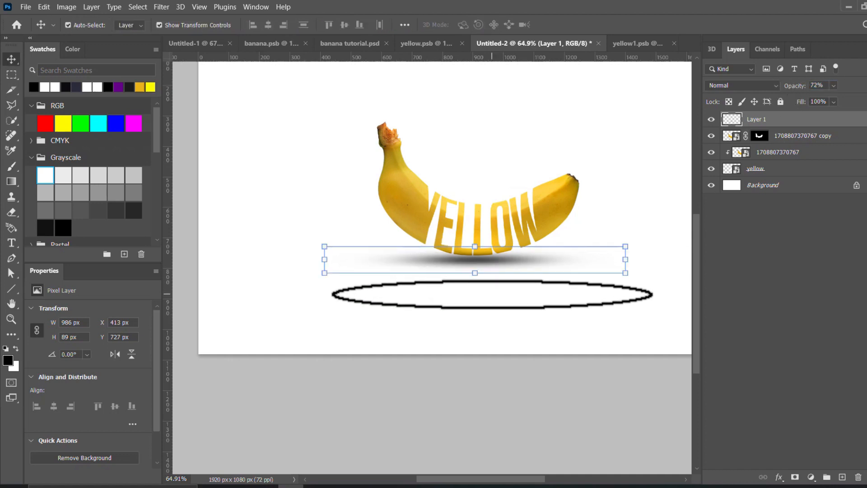
{"action": "scroll", "coordinate": [483, 258], "scroll_direction": "down", "scroll_amount": 1}
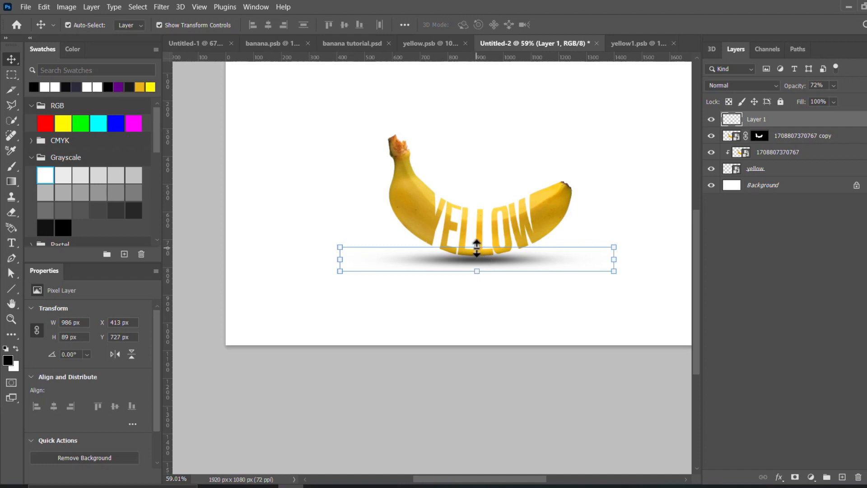
{"action": "left_click", "coordinate": [477, 247]}
{"action": "left_click_drag", "start_coordinate": [478, 253], "coordinate": [497, 253]}
{"action": "scroll", "coordinate": [492, 269], "scroll_direction": "up", "scroll_amount": 3}
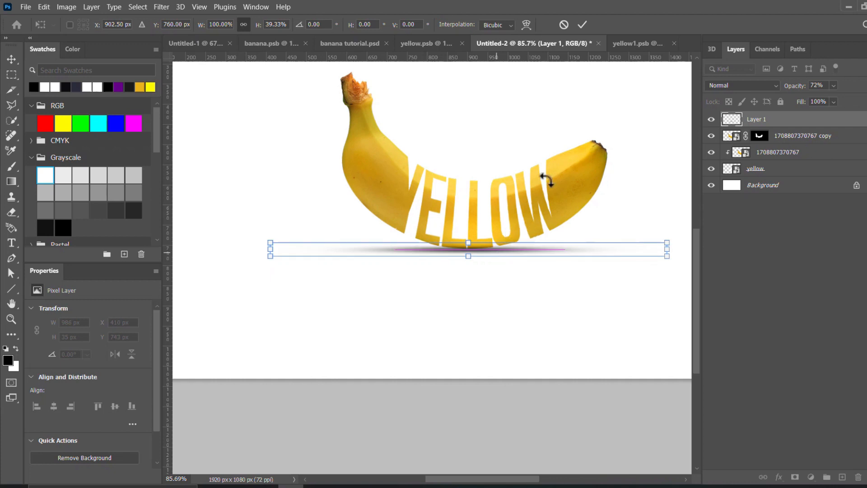
{"action": "left_click", "coordinate": [582, 27]}
{"action": "scroll", "coordinate": [543, 174], "scroll_direction": "down", "scroll_amount": 7}
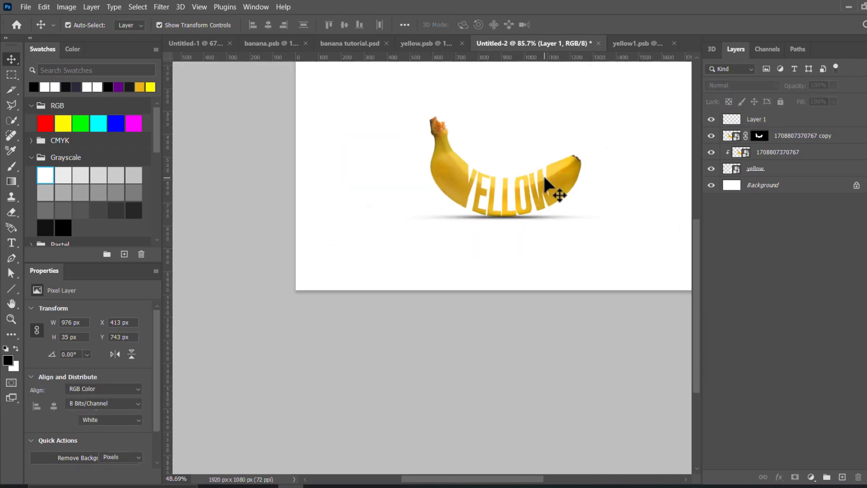
{"action": "left_click", "coordinate": [531, 223]}
{"action": "scroll", "coordinate": [531, 223], "scroll_direction": "down", "scroll_amount": 3}
{"action": "left_click_drag", "start_coordinate": [530, 199], "coordinate": [484, 215]}
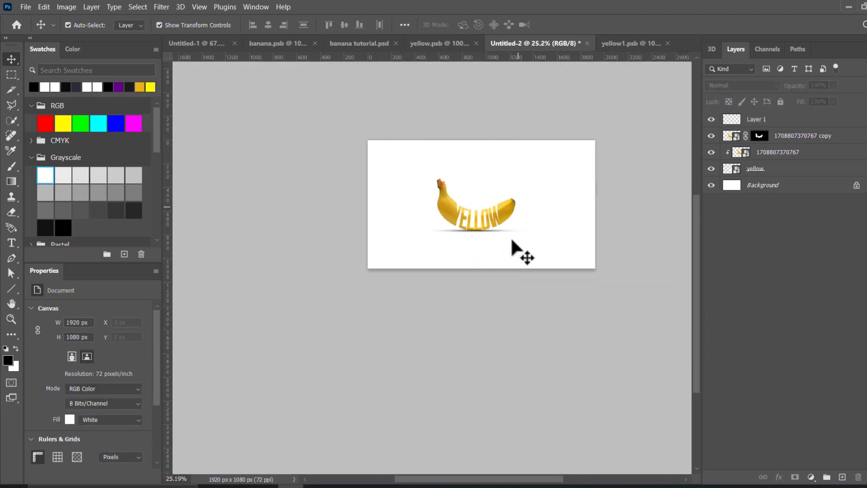